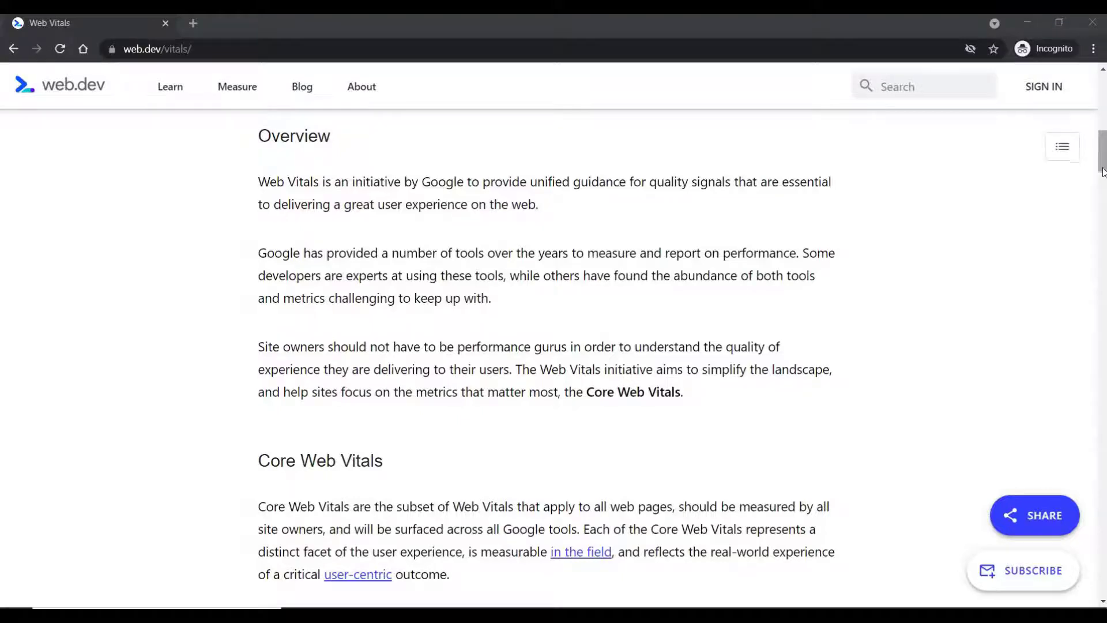
Read the Core Web Vitals section, examining the LCP, FID and CLS metrics and their recommended thresholds.
{"action": "scroll", "coordinate": [994, 284], "scroll_direction": "down", "scroll_amount": 2}
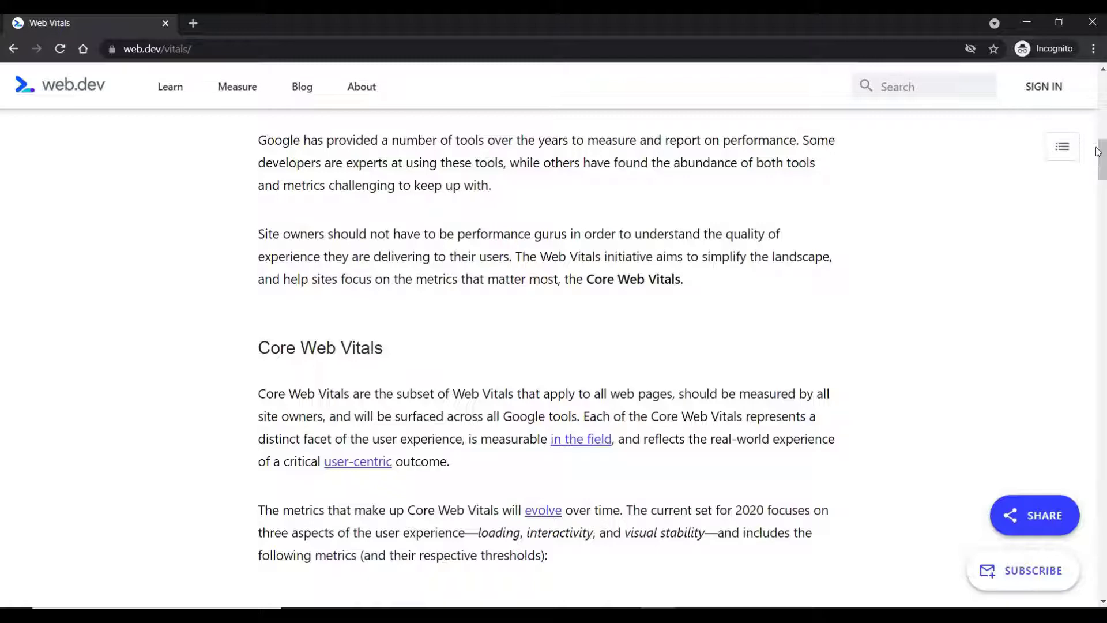
{"action": "left_click_drag", "start_coordinate": [1104, 176], "coordinate": [1104, 206]}
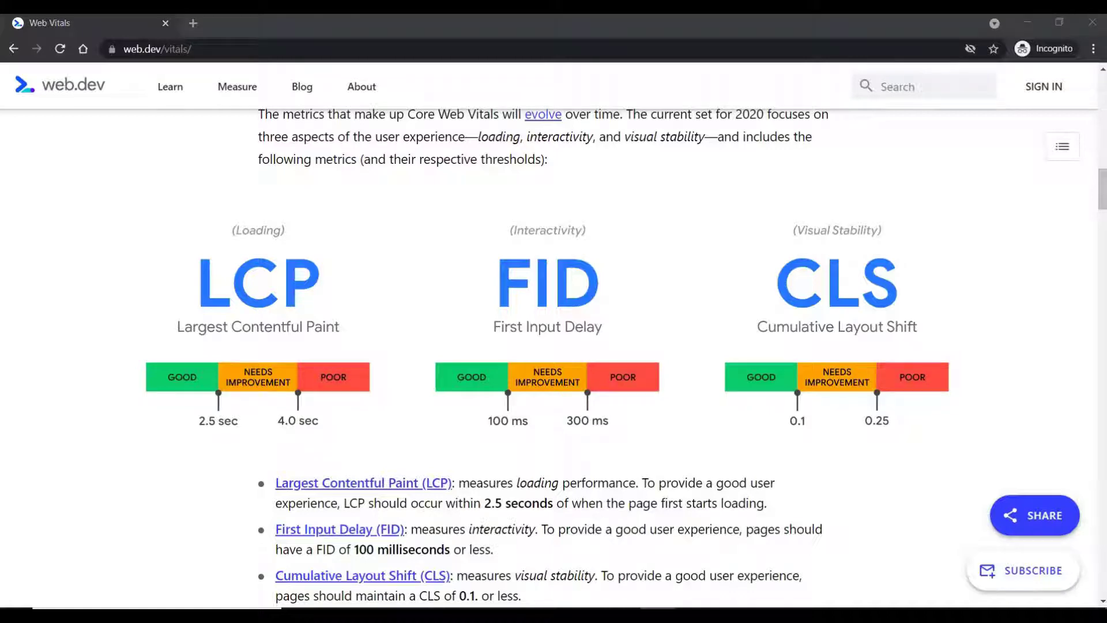
{"action": "scroll", "coordinate": [1105, 199], "scroll_direction": "down", "scroll_amount": 1}
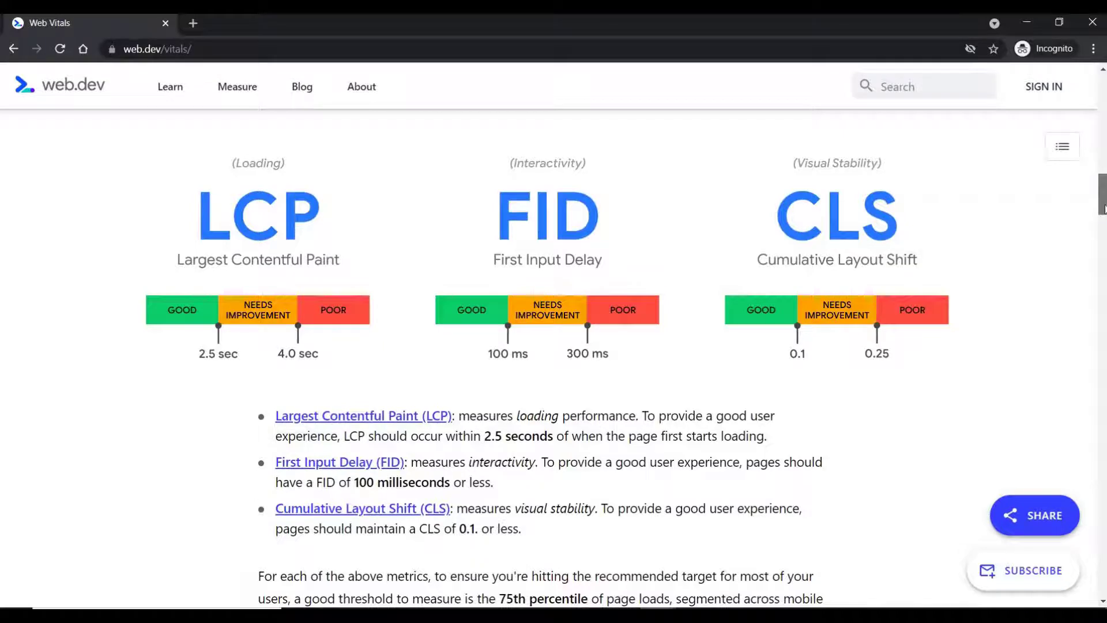
{"action": "scroll", "coordinate": [1106, 199], "scroll_direction": "down", "scroll_amount": 2}
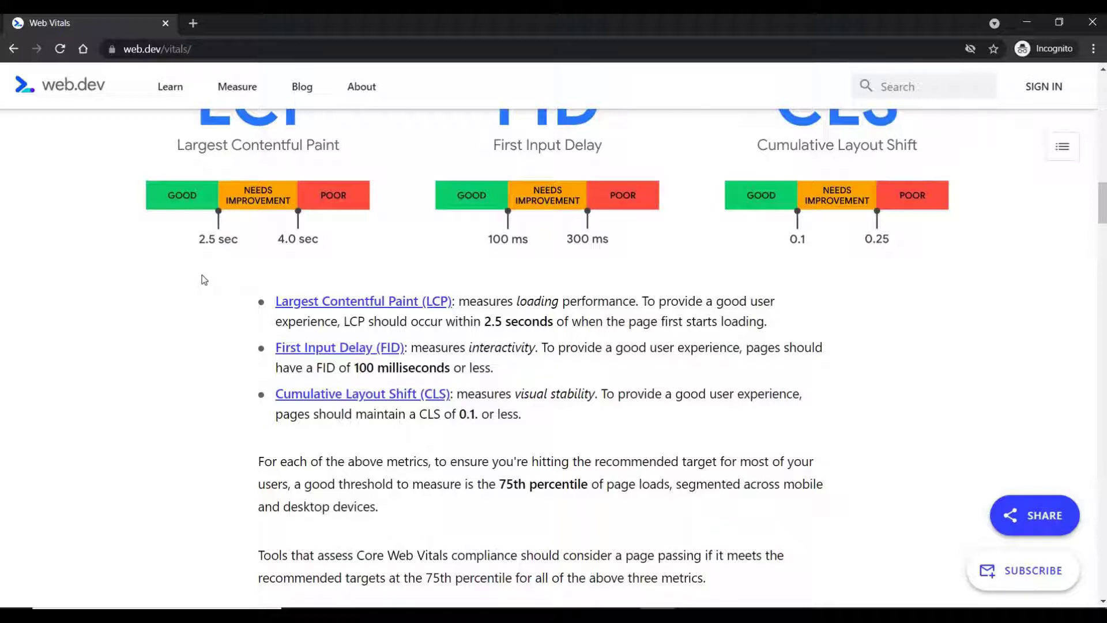
{"action": "scroll", "coordinate": [204, 279], "scroll_direction": "up", "scroll_amount": 1}
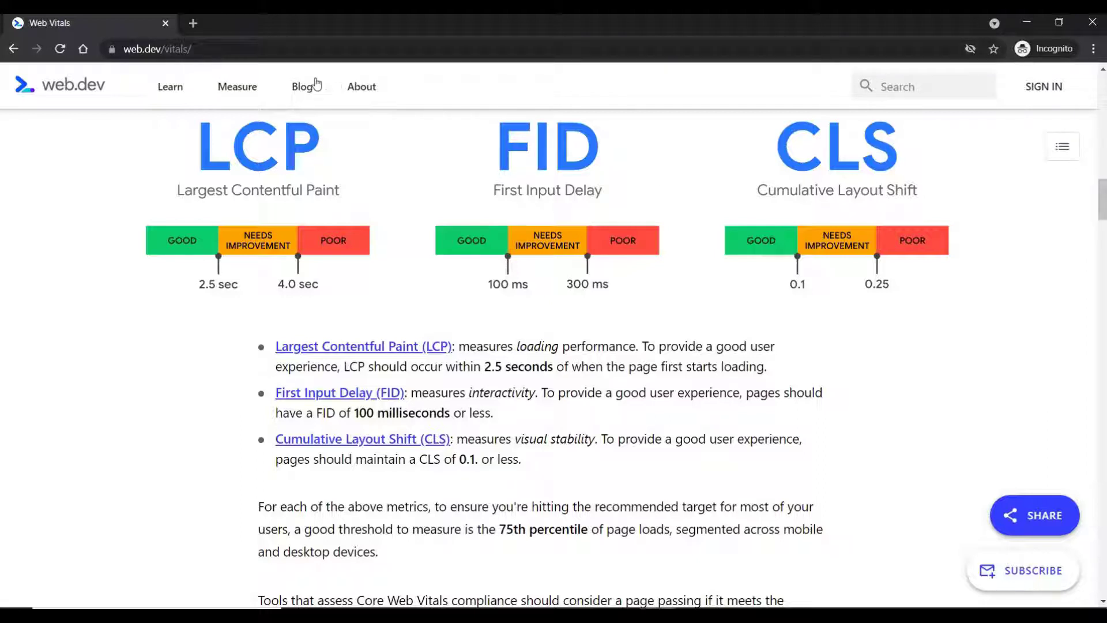
Open web.dev's Measure page and enter GIVEMECHALLENGE.COM as the web page URL.
{"action": "left_click", "coordinate": [249, 91]}
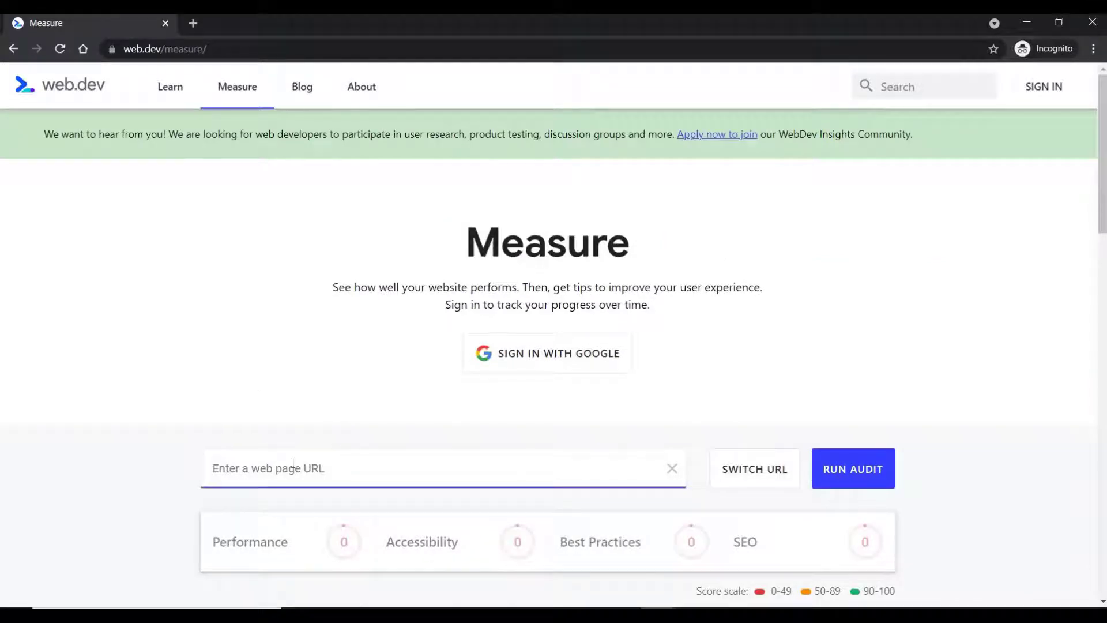
{"action": "type", "text": "GIVEMECHALLENGE.COM"}
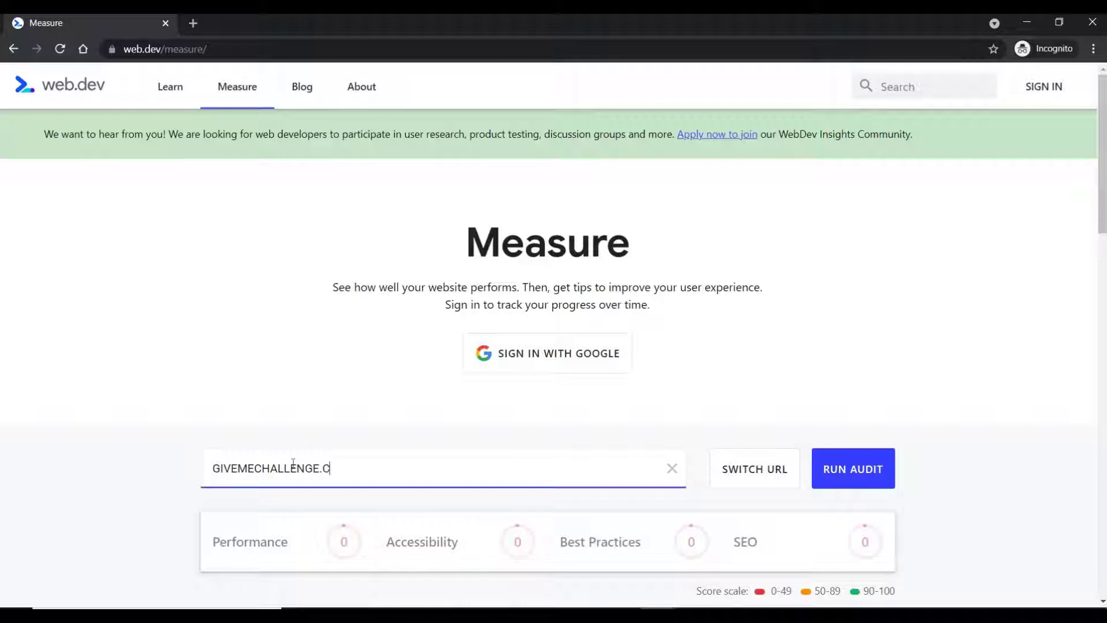
Copy the URL of the HUL Grand Water Saving Challenge article from givemechallenge.com, using a separate tab that is closed again.
{"action": "left_click", "coordinate": [192, 22]}
{"action": "type", "text": "g"}
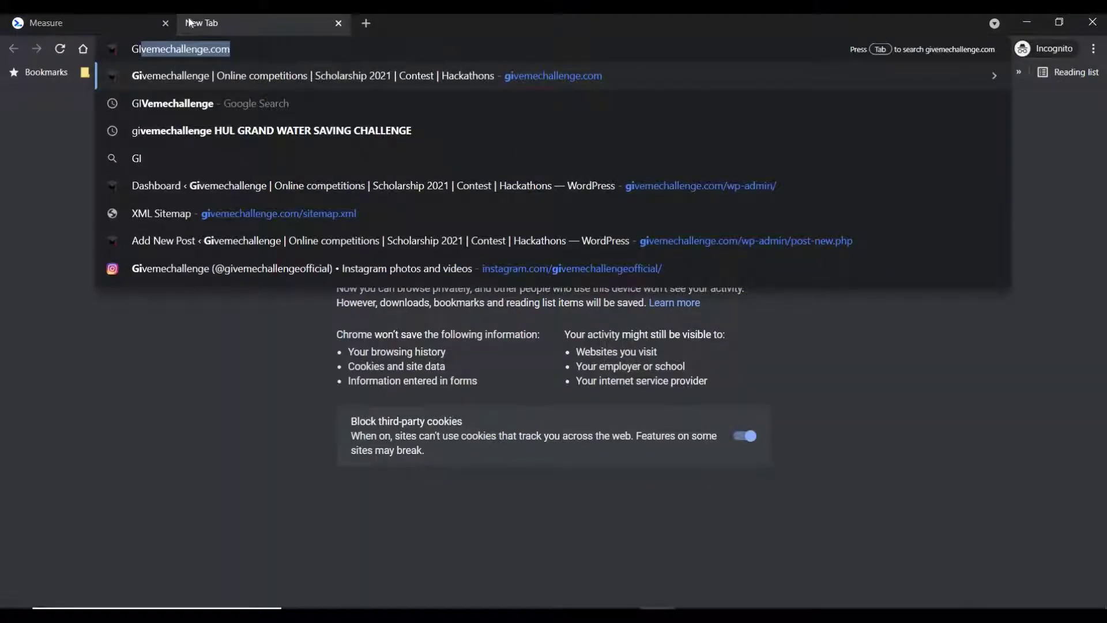
{"action": "key", "text": "Return"}
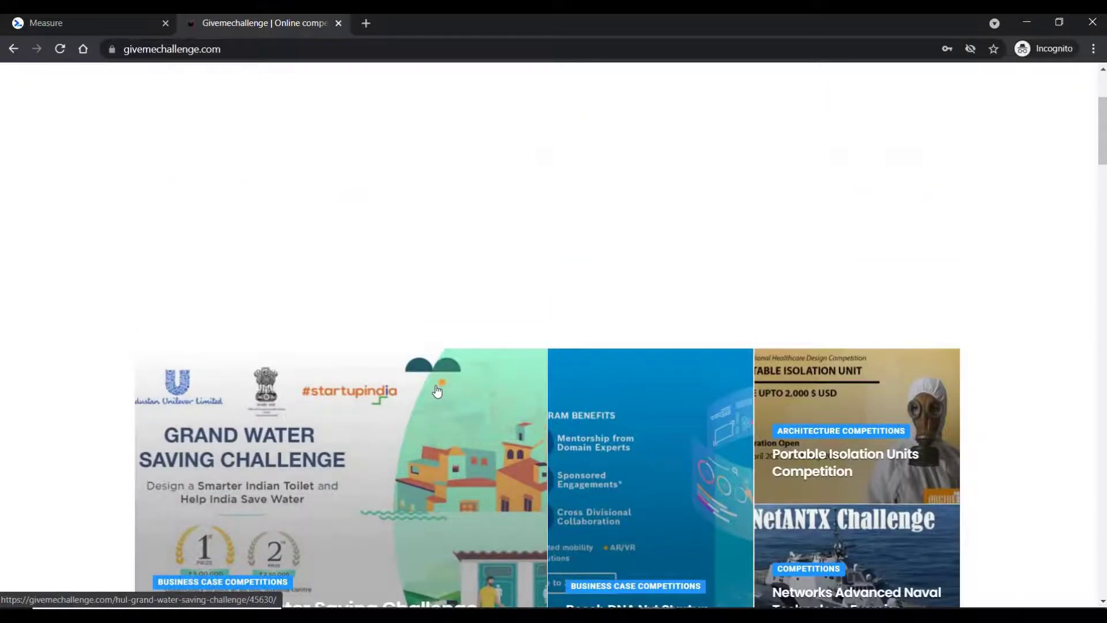
{"action": "scroll", "coordinate": [311, 297], "scroll_direction": "down", "scroll_amount": 6}
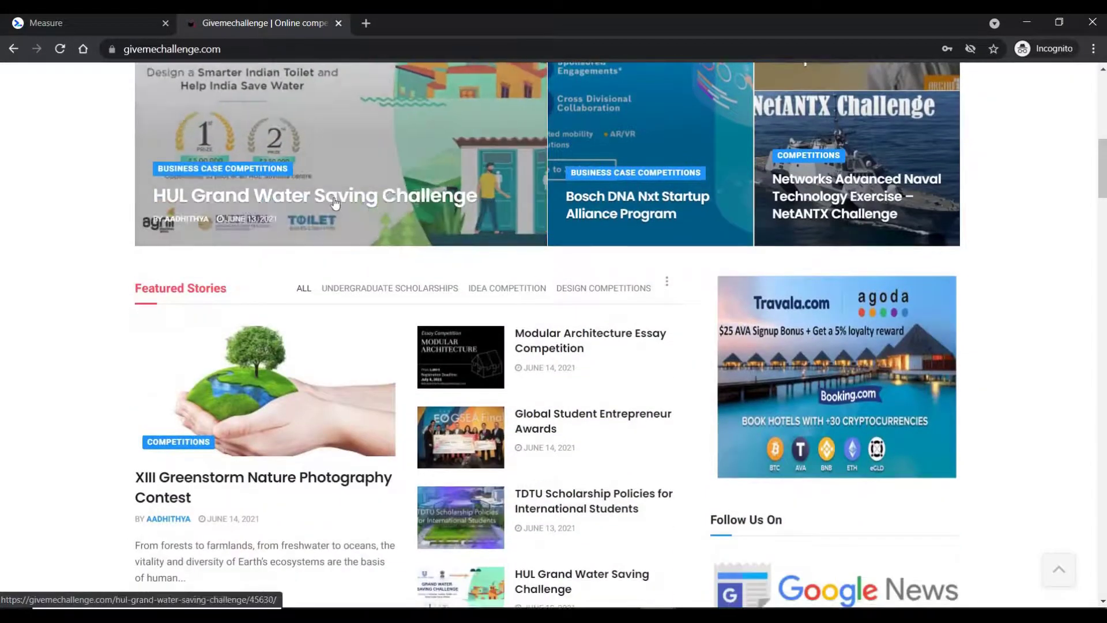
{"action": "left_click", "coordinate": [363, 81]}
{"action": "left_click", "coordinate": [346, 49]}
{"action": "key", "text": "ctrl+c"}
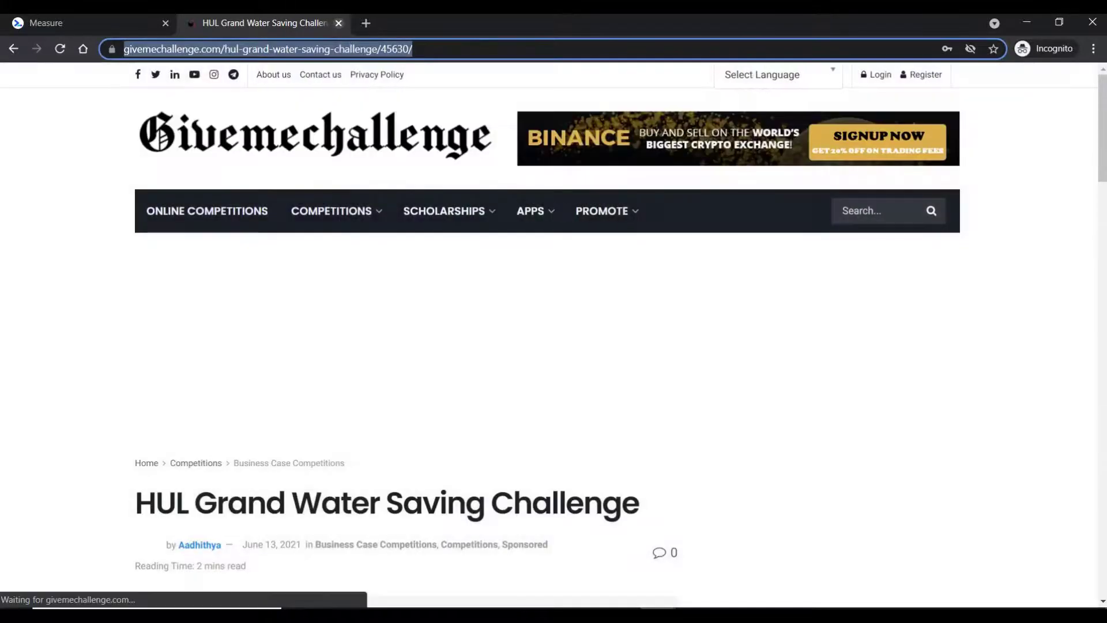
{"action": "left_click", "coordinate": [339, 23]}
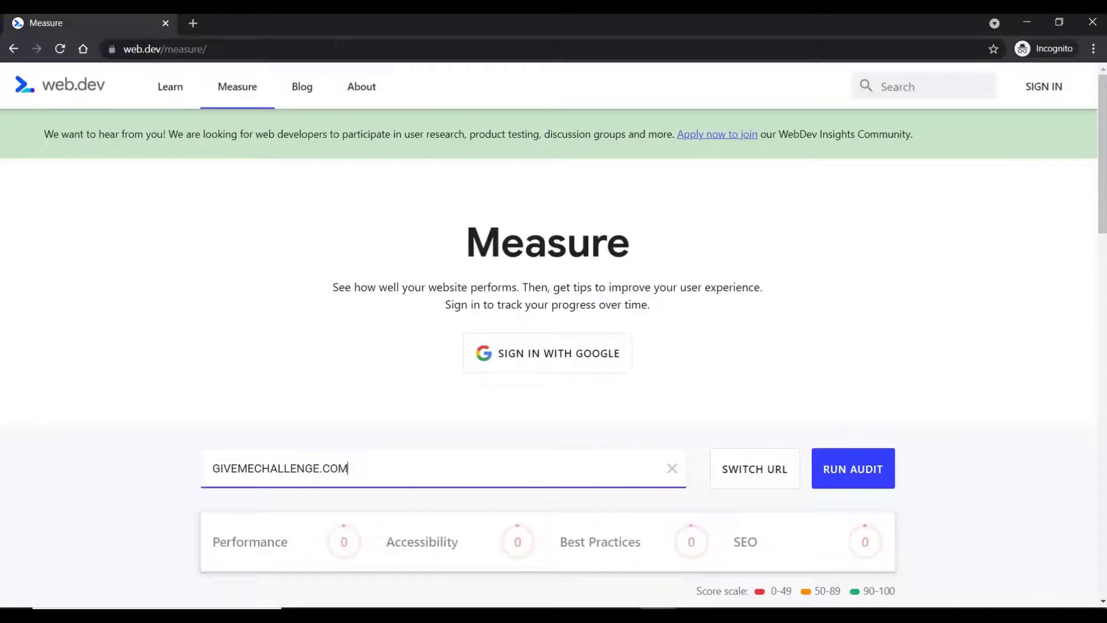
{"action": "type", "text": "we"}
{"action": "key", "text": "Return"}
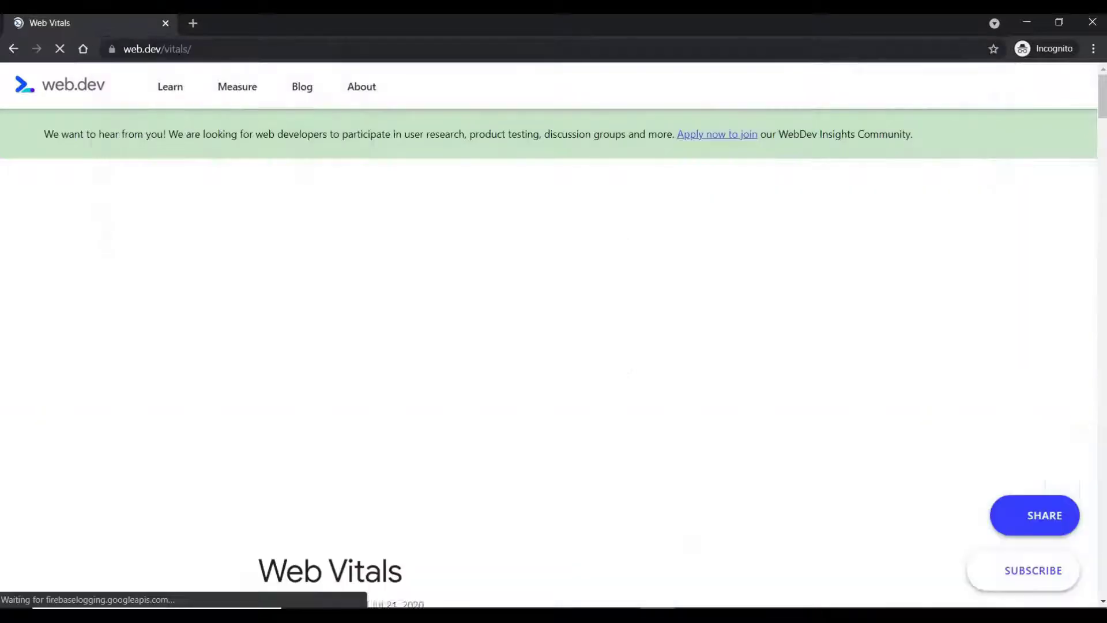
{"action": "left_click", "coordinate": [233, 98]}
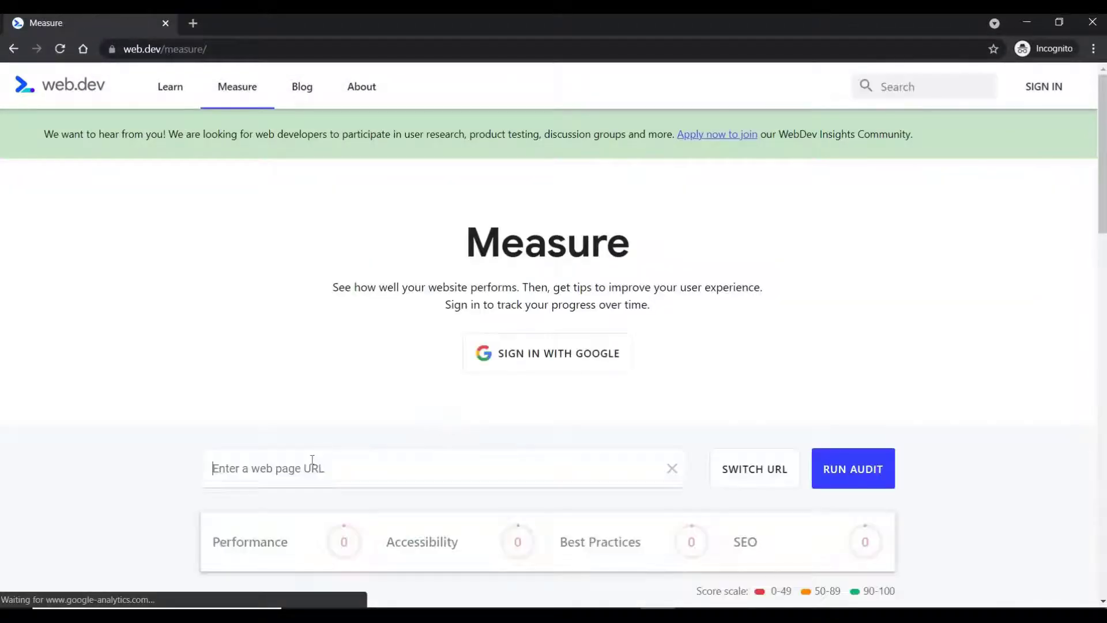
{"action": "left_click", "coordinate": [312, 459]}
{"action": "key", "text": "ctrl+v"}
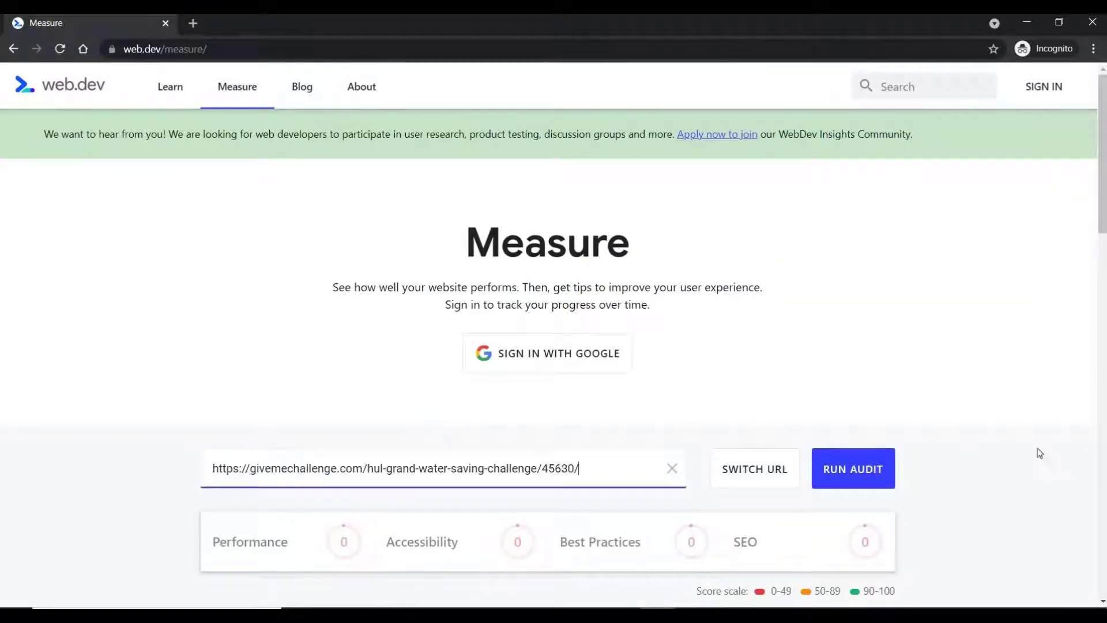
{"action": "scroll", "coordinate": [882, 369], "scroll_direction": "down", "scroll_amount": 1}
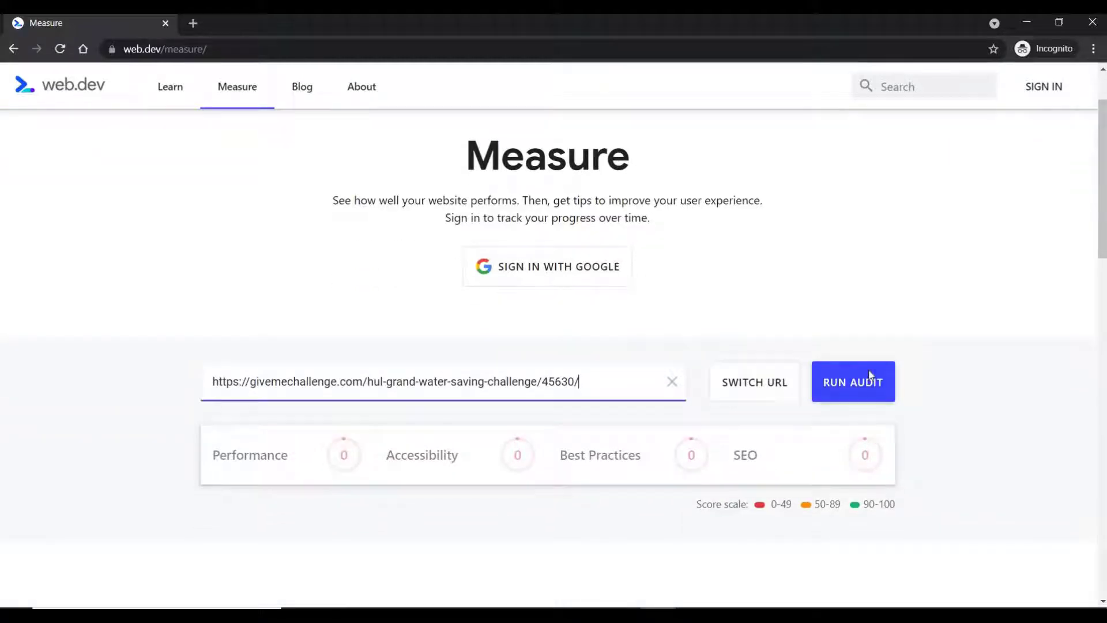
{"action": "left_click", "coordinate": [870, 376]}
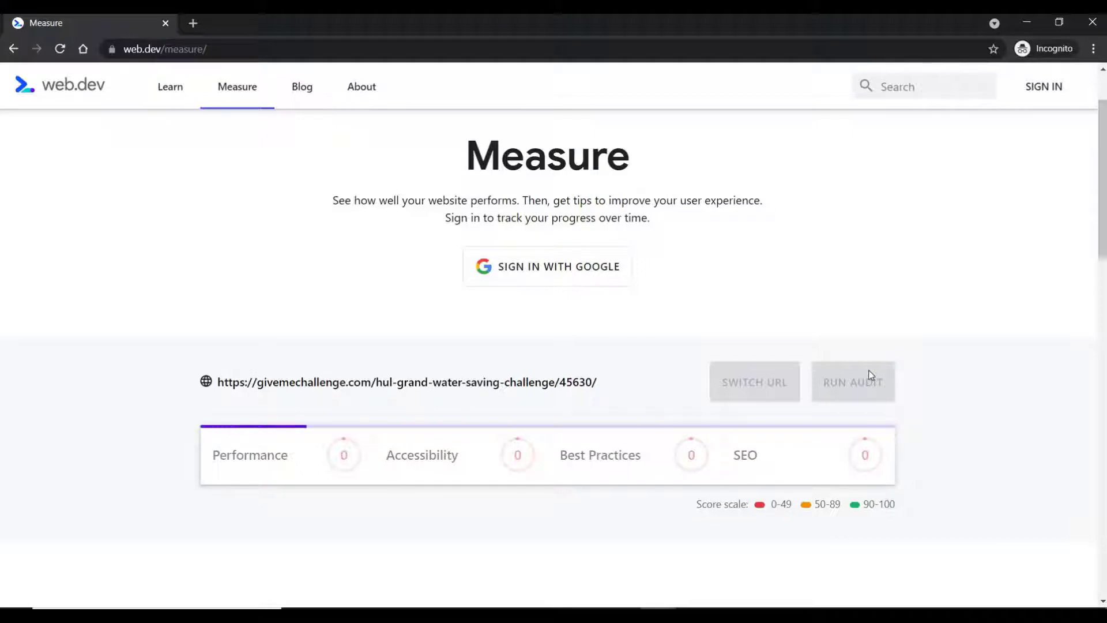
{"action": "left_click", "coordinate": [193, 23]}
{"action": "type", "text": "GI"}
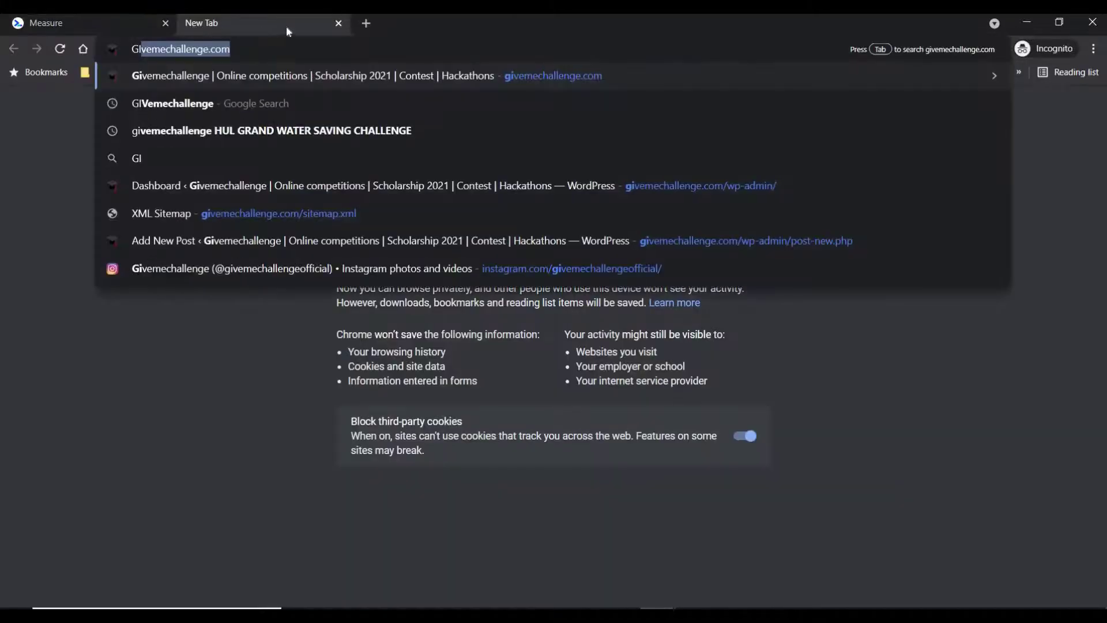
{"action": "left_click", "coordinate": [338, 23]}
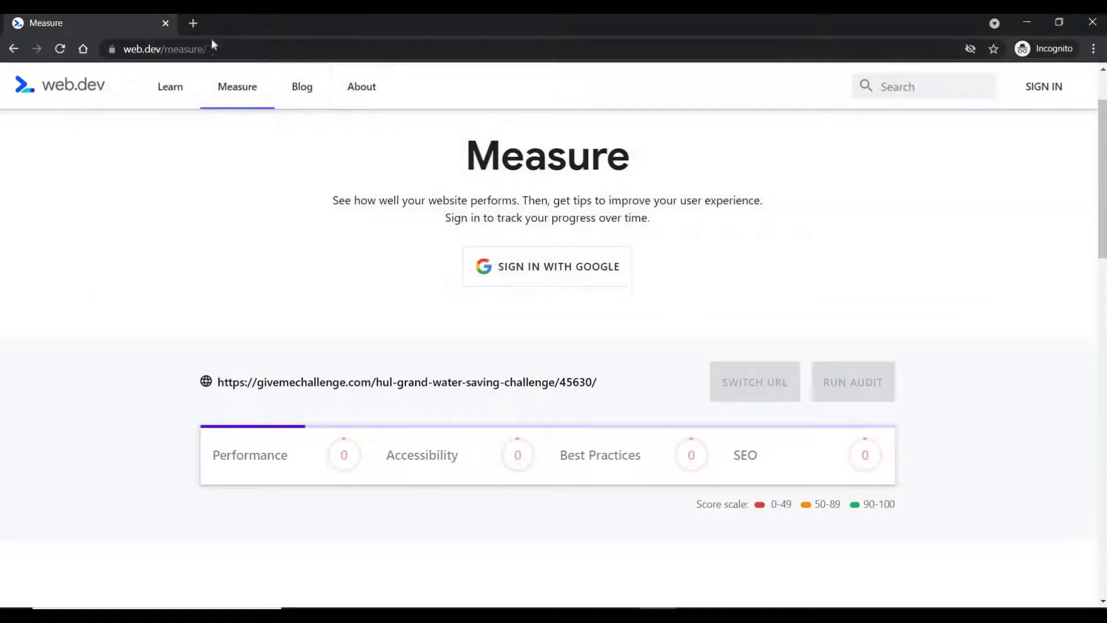
{"action": "left_click", "coordinate": [199, 24]}
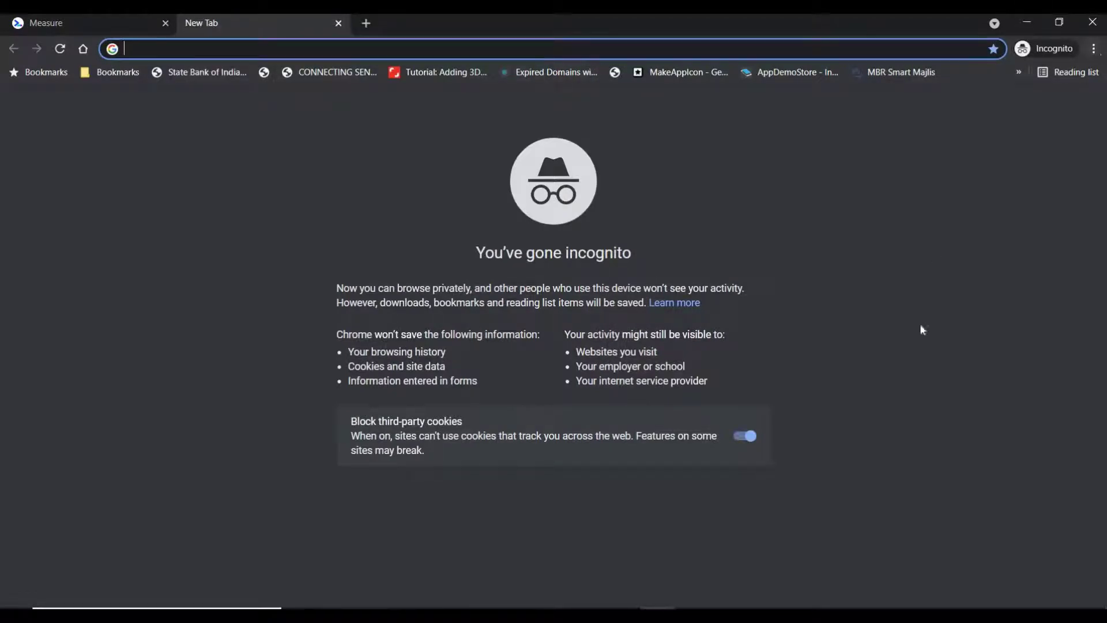
{"action": "left_click", "coordinate": [1094, 49]}
{"action": "left_click", "coordinate": [986, 281]}
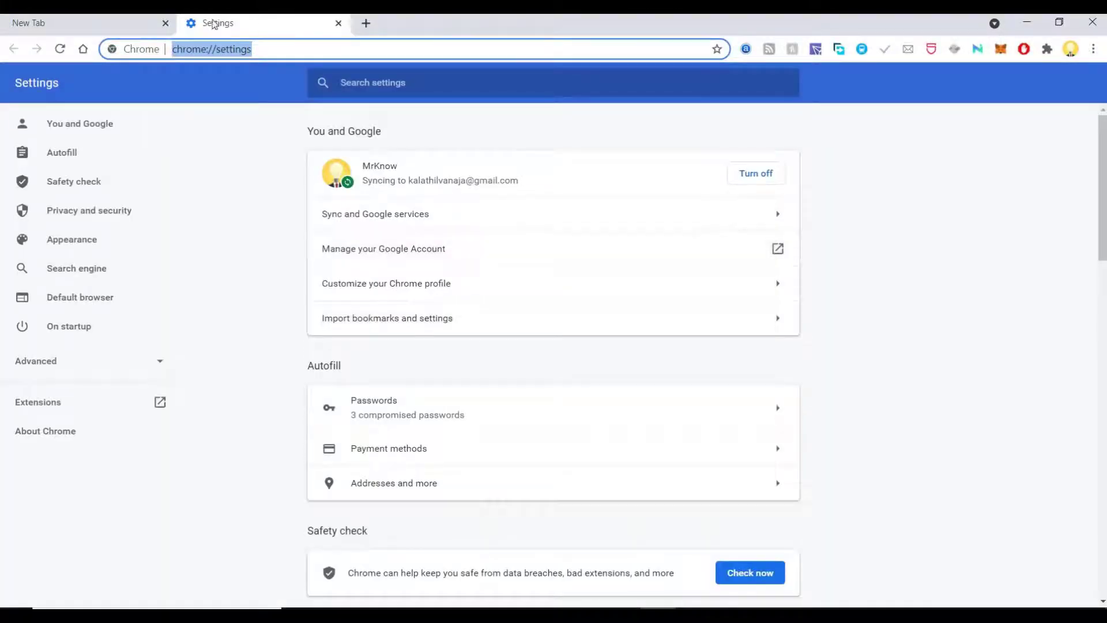
{"action": "left_click", "coordinate": [338, 23]}
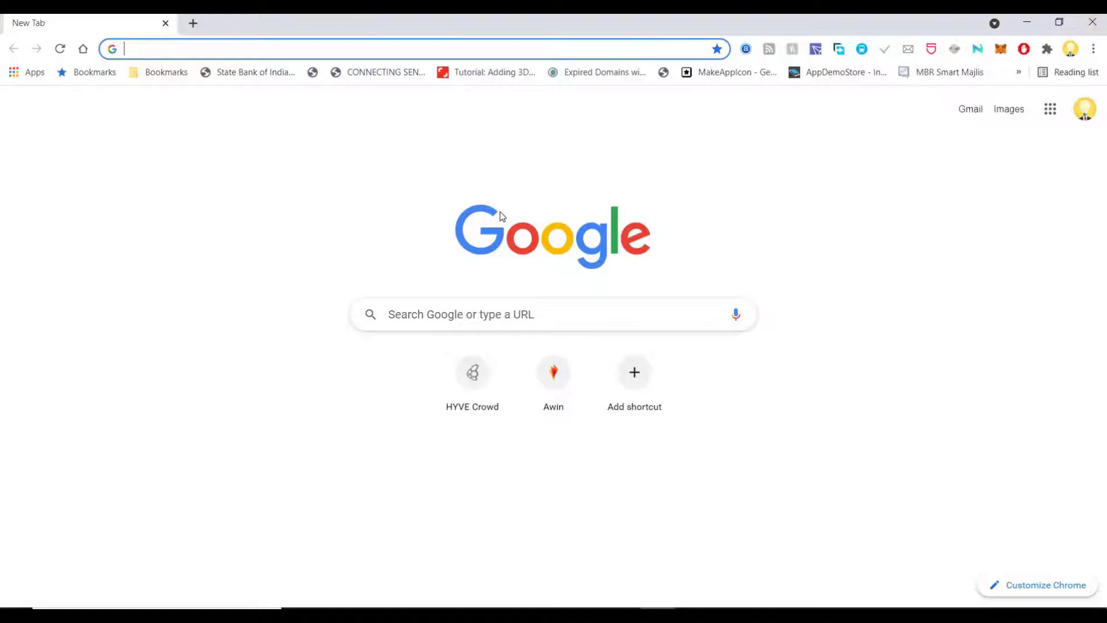
Load givemechallenge.com in the regular browser window and open the developer tools for the page.
{"action": "type", "text": "g"}
{"action": "key", "text": "Return"}
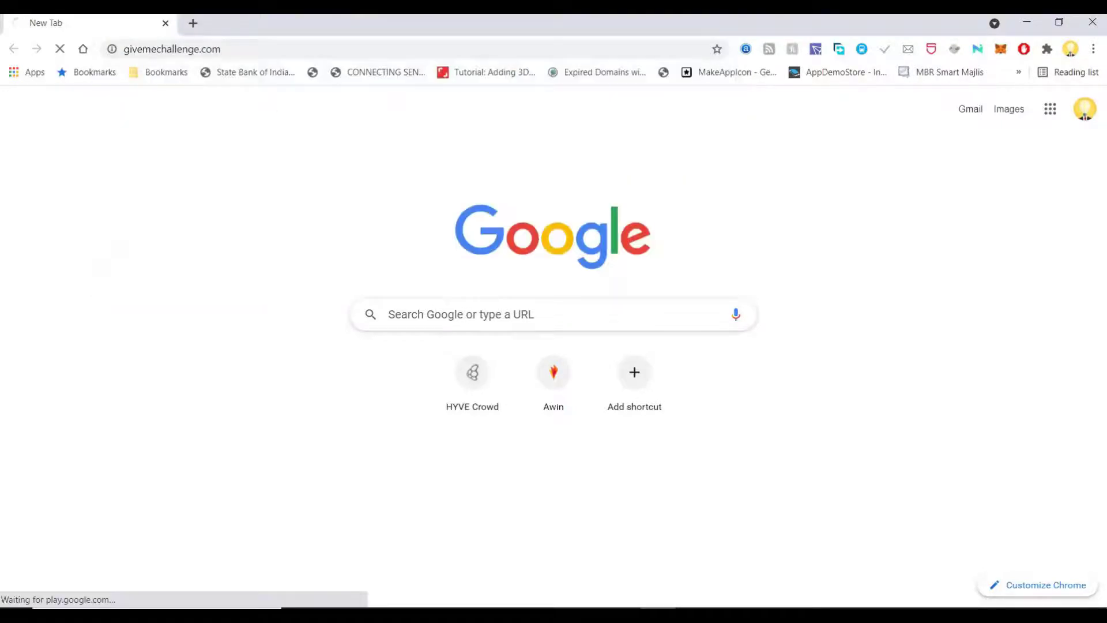
{"action": "left_click", "coordinate": [1094, 49]}
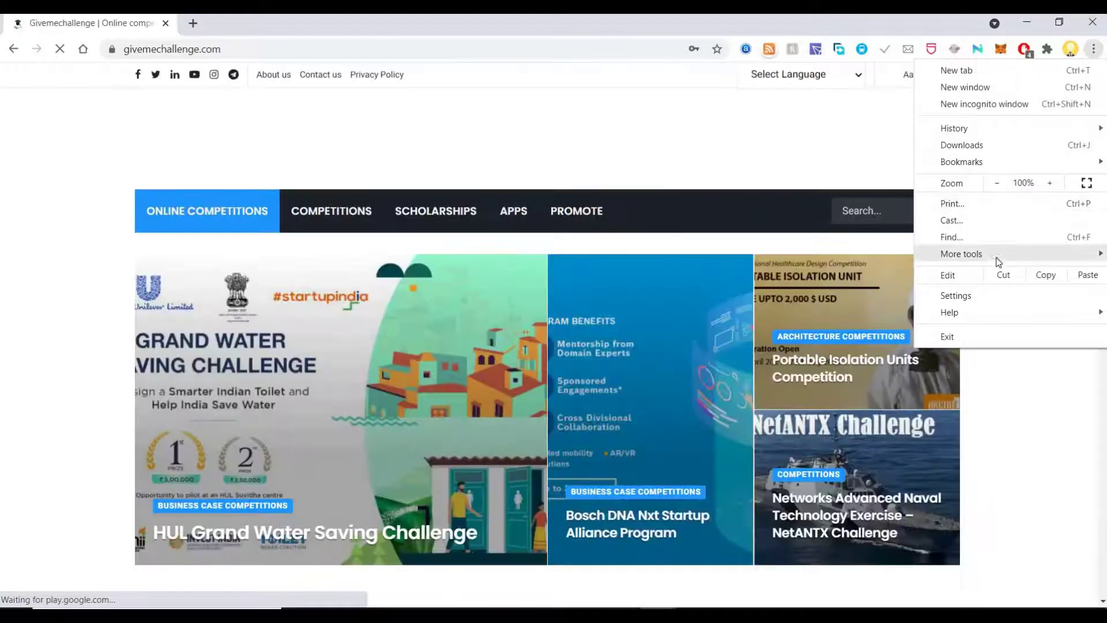
{"action": "mouse_move", "coordinate": [976, 254]}
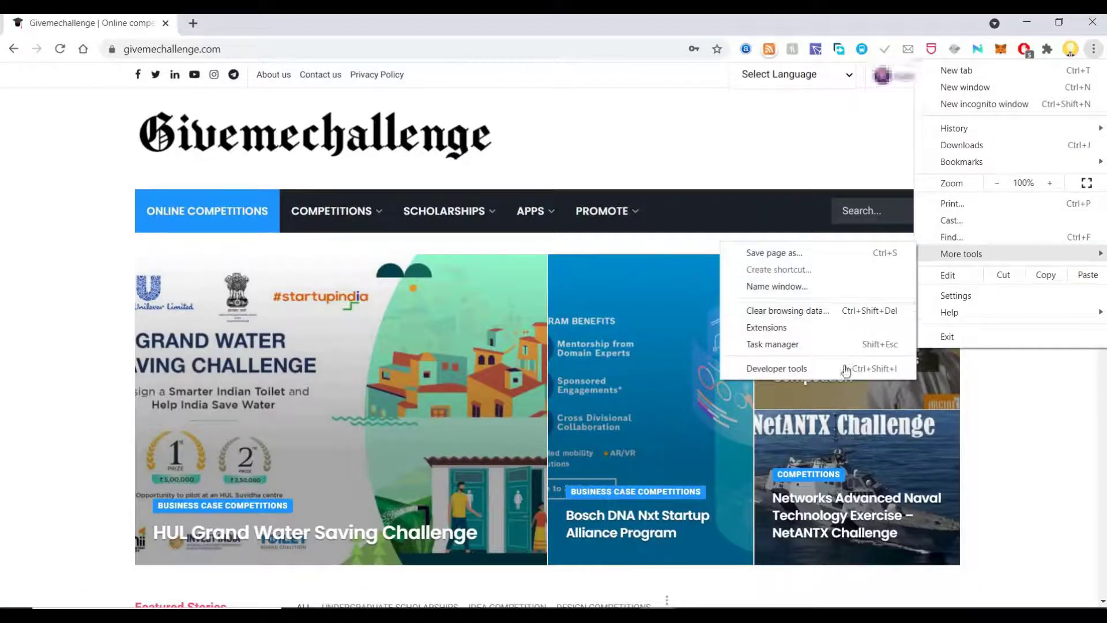
{"action": "left_click", "coordinate": [756, 326]}
{"action": "key", "text": "ctrl+shift+i"}
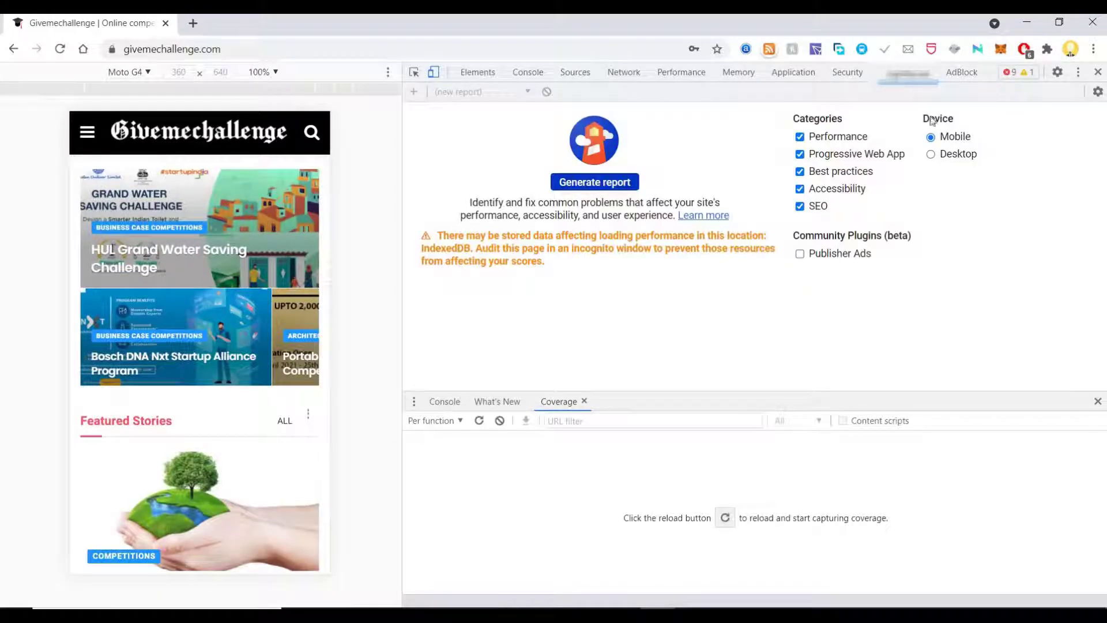
Configure the Lighthouse report to cover only the Performance category on the Desktop device.
{"action": "left_click", "coordinate": [803, 156]}
{"action": "left_click", "coordinate": [800, 172]}
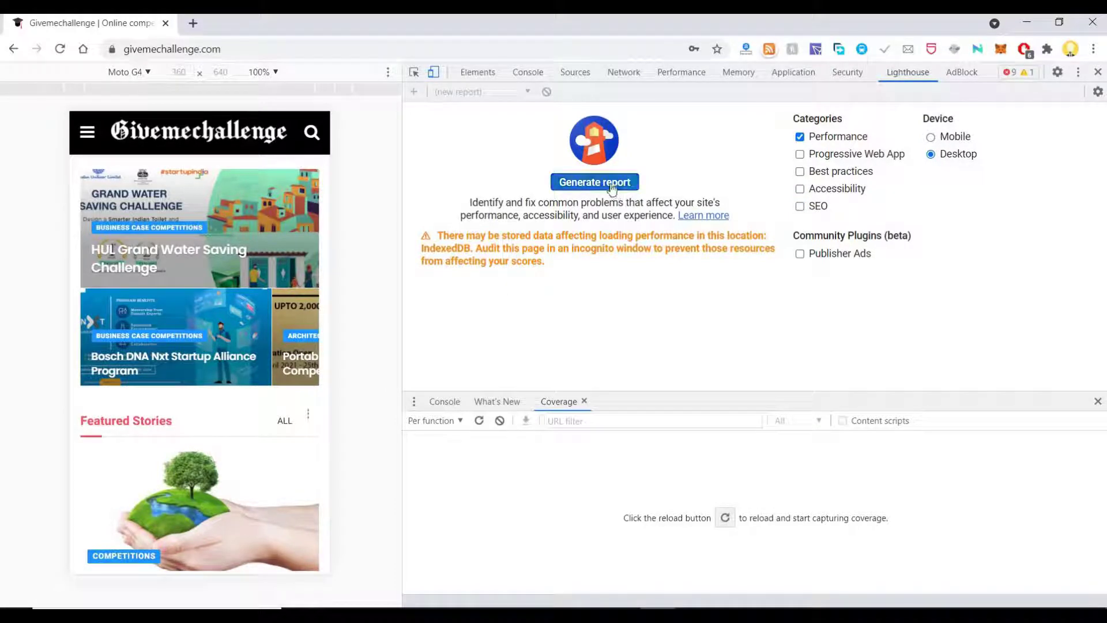
{"action": "left_click", "coordinate": [574, 312]}
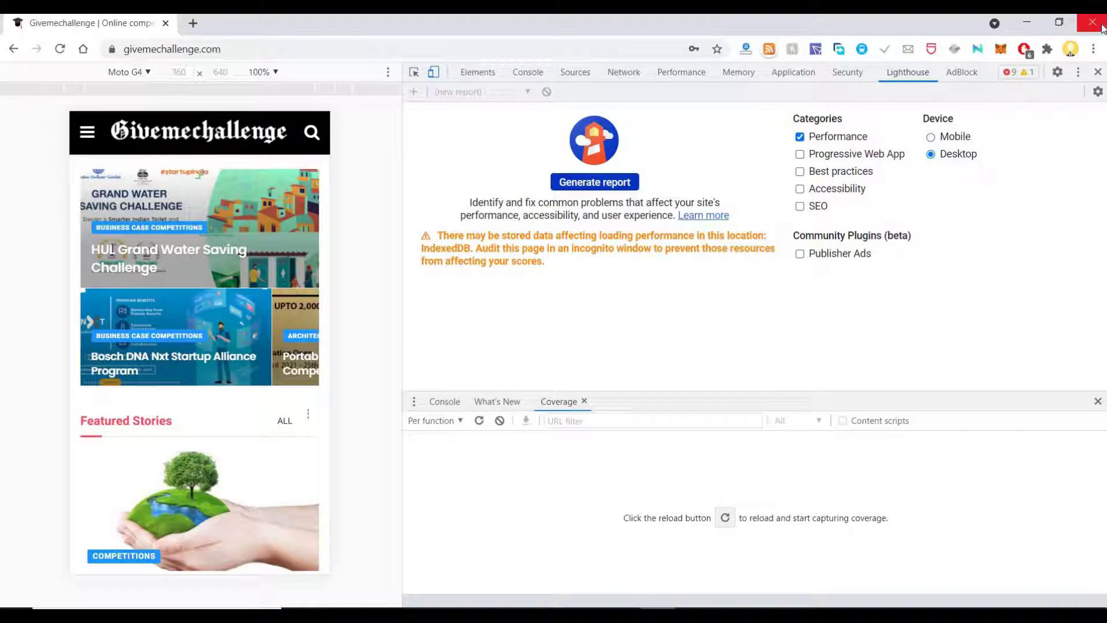
Return to the Measure page in the incognito window, rerun the audit on the HUL Grand Water Saving Challenge article and view its scores.
{"action": "key", "text": "ctrl+shift+n"}
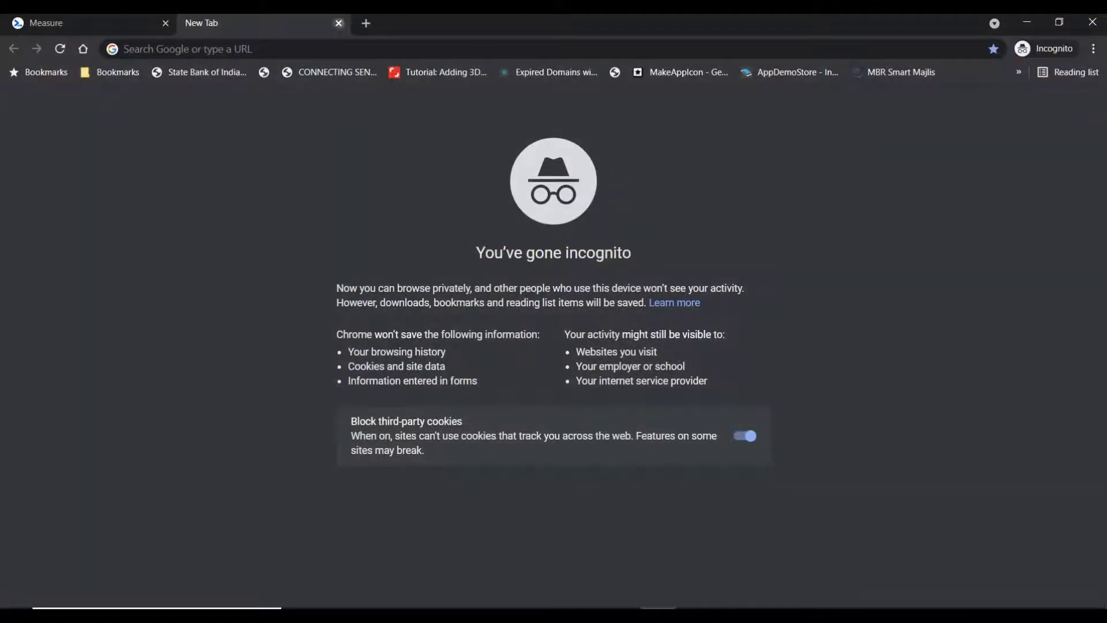
{"action": "left_click", "coordinate": [339, 23]}
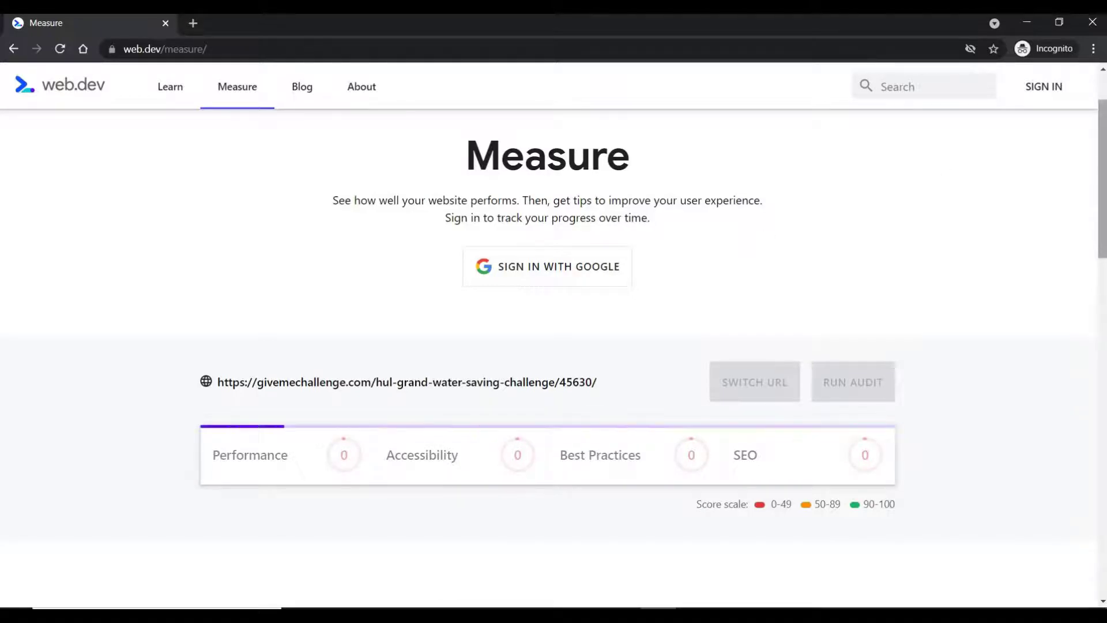
{"action": "scroll", "coordinate": [1103, 184], "scroll_direction": "down", "scroll_amount": 7}
{"action": "scroll", "coordinate": [1103, 387], "scroll_direction": "down", "scroll_amount": 10}
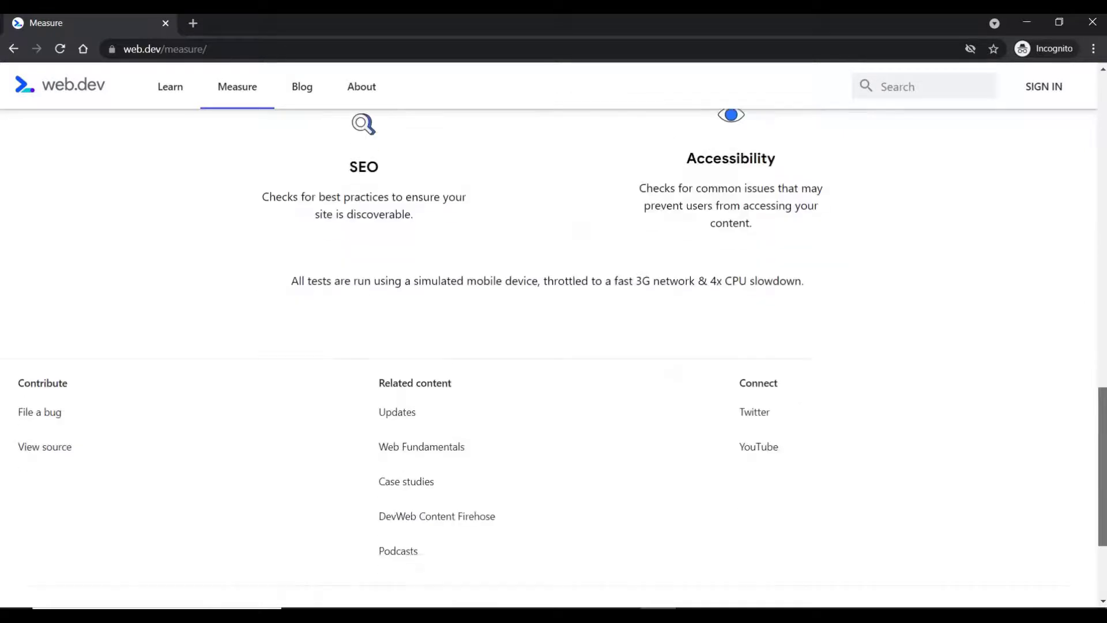
{"action": "scroll", "coordinate": [1094, 319], "scroll_direction": "up", "scroll_amount": 15}
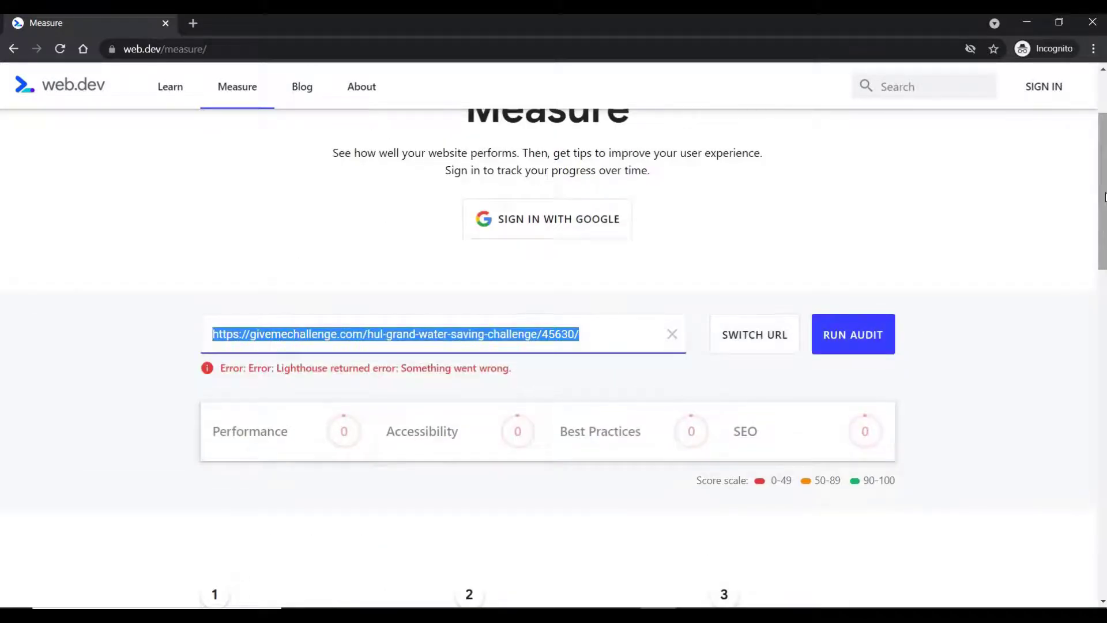
{"action": "left_click", "coordinate": [876, 336]}
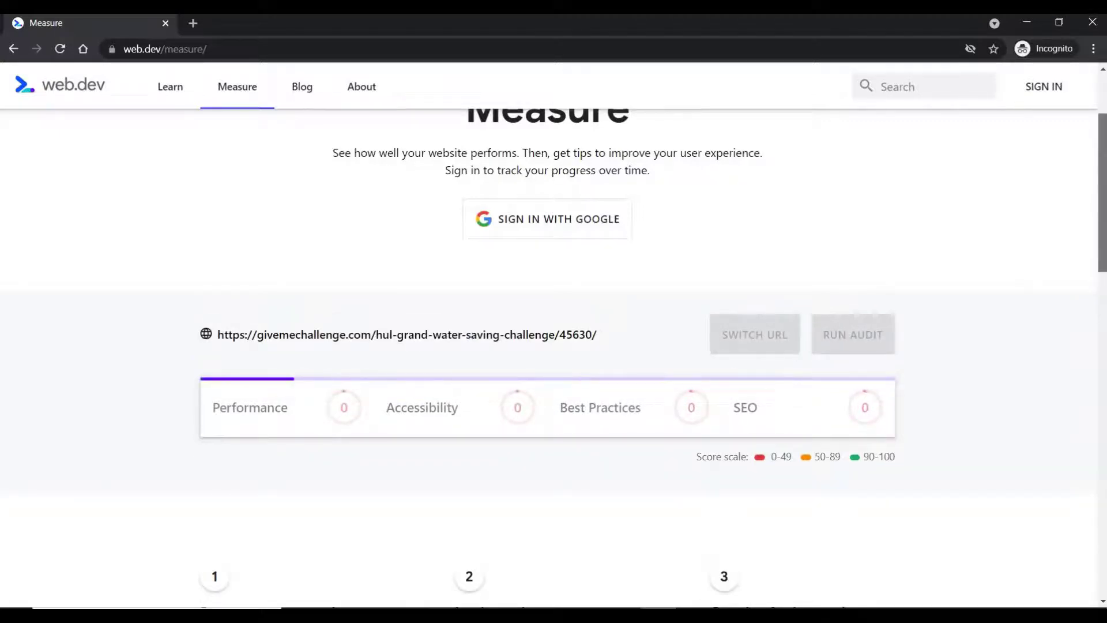
{"action": "left_click_drag", "start_coordinate": [1104, 225], "coordinate": [1103, 195]}
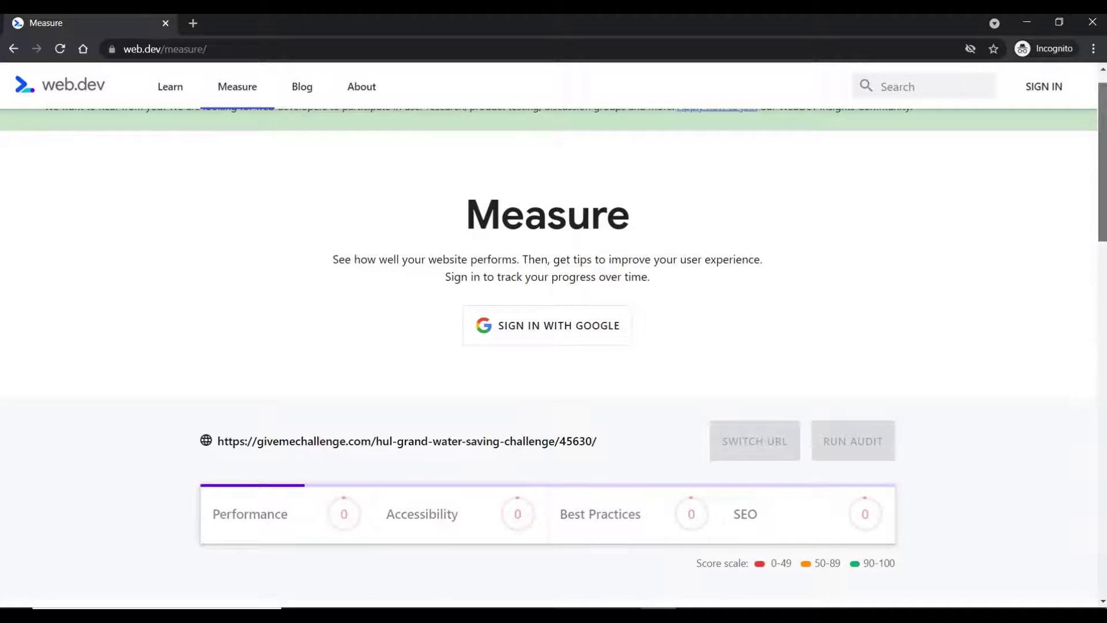
{"action": "left_click_drag", "start_coordinate": [1104, 195], "coordinate": [1104, 276]}
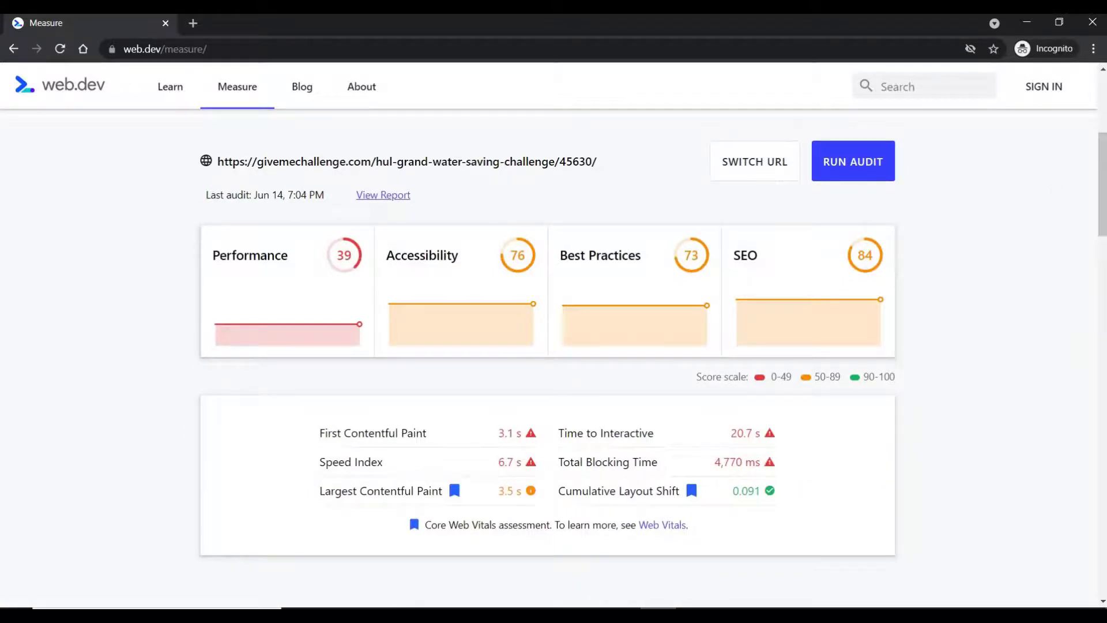
Open the full Lighthouse report for the audited HUL Grand Water Saving Challenge article from the Measure results.
{"action": "left_click_drag", "start_coordinate": [1103, 208], "coordinate": [1086, 119]}
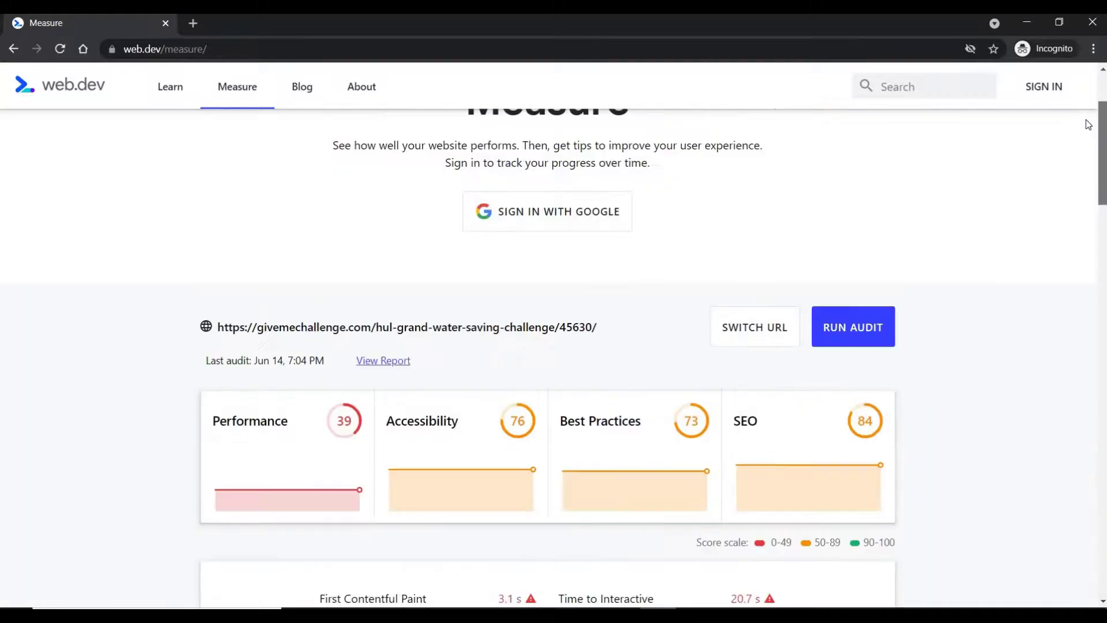
{"action": "scroll", "coordinate": [1086, 119], "scroll_direction": "up", "scroll_amount": 2}
{"action": "scroll", "coordinate": [509, 203], "scroll_direction": "down", "scroll_amount": 6}
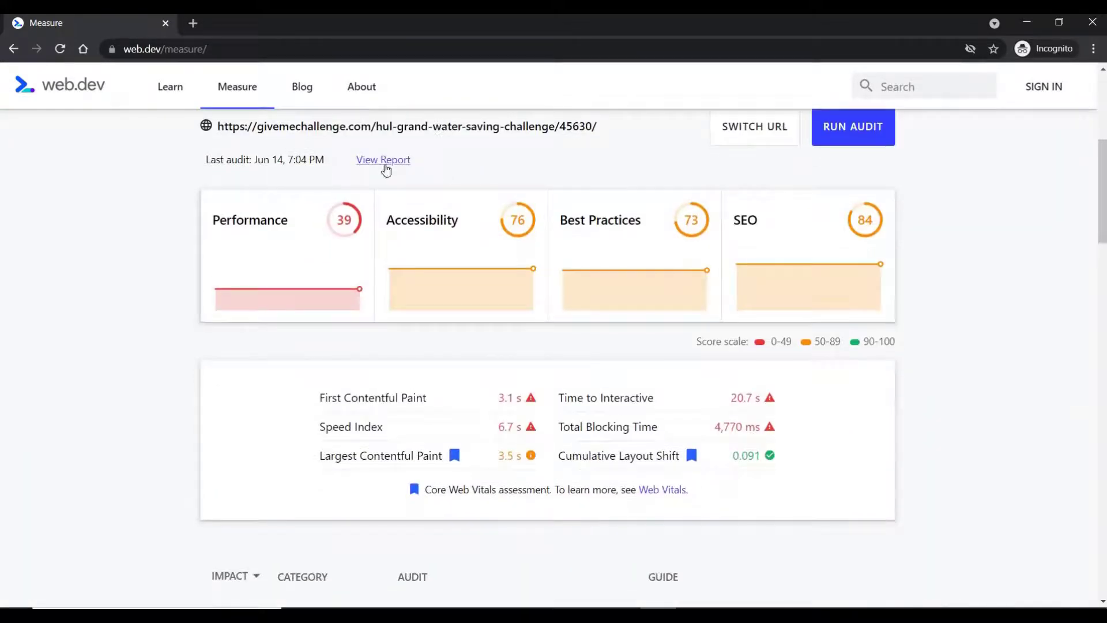
{"action": "left_click", "coordinate": [385, 161]}
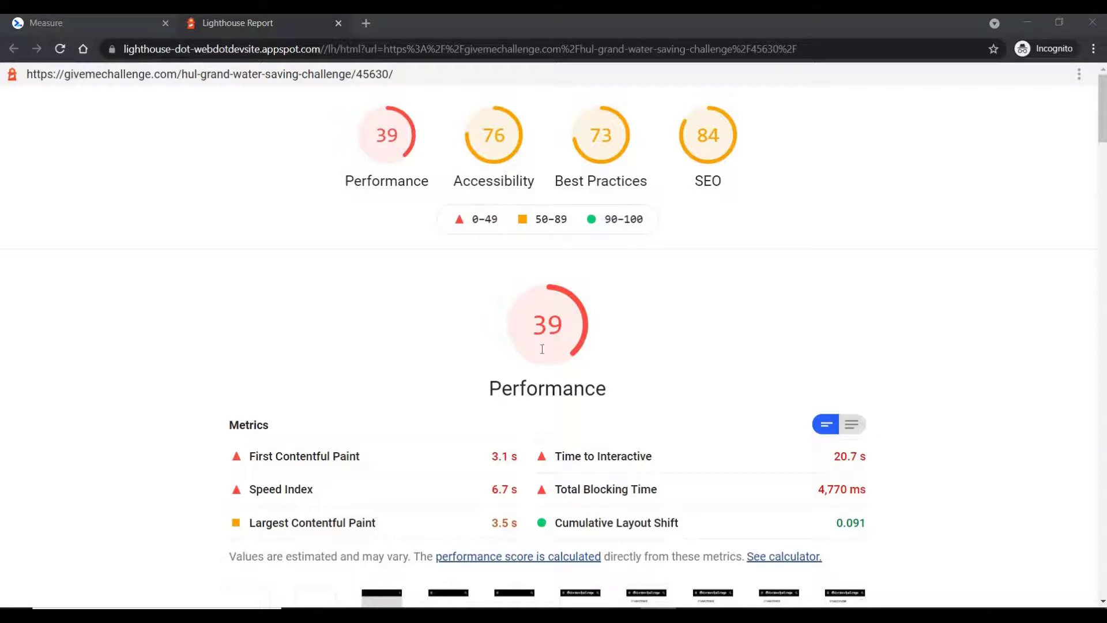
Expand the Performance metrics to show their descriptions and read through all six explanations.
{"action": "scroll", "coordinate": [292, 364], "scroll_direction": "down", "scroll_amount": 2}
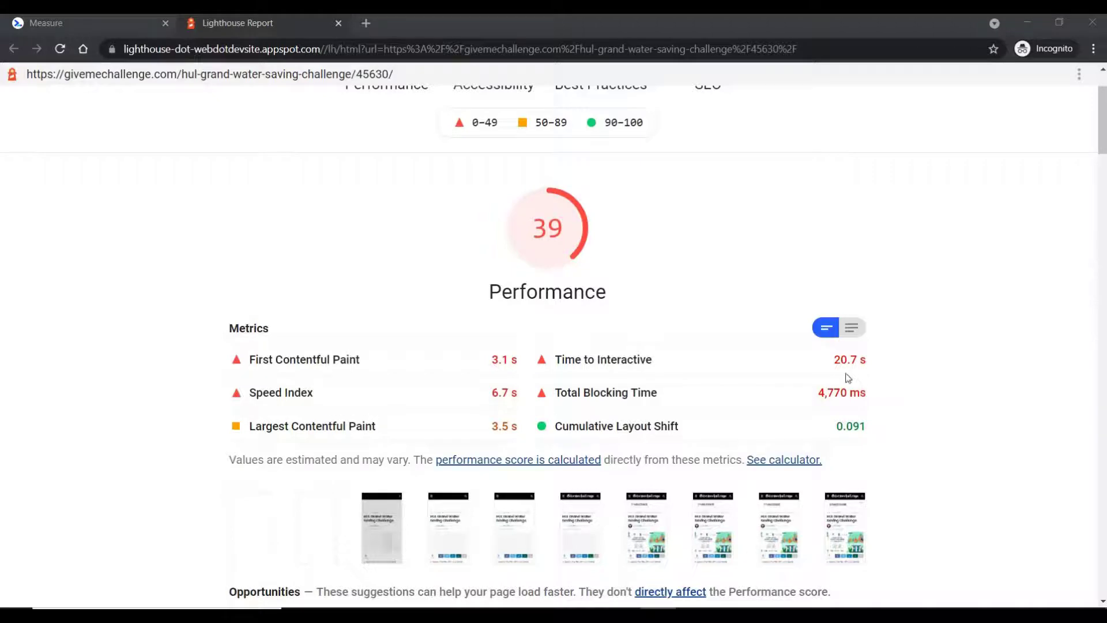
{"action": "left_click", "coordinate": [852, 329]}
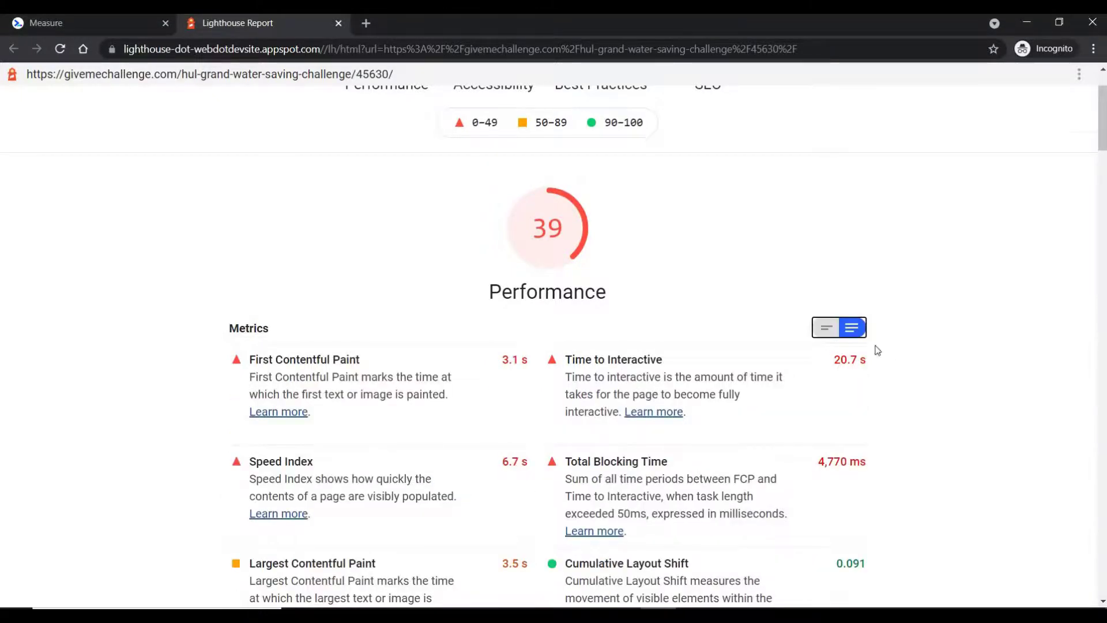
{"action": "scroll", "coordinate": [875, 348], "scroll_direction": "down", "scroll_amount": 2}
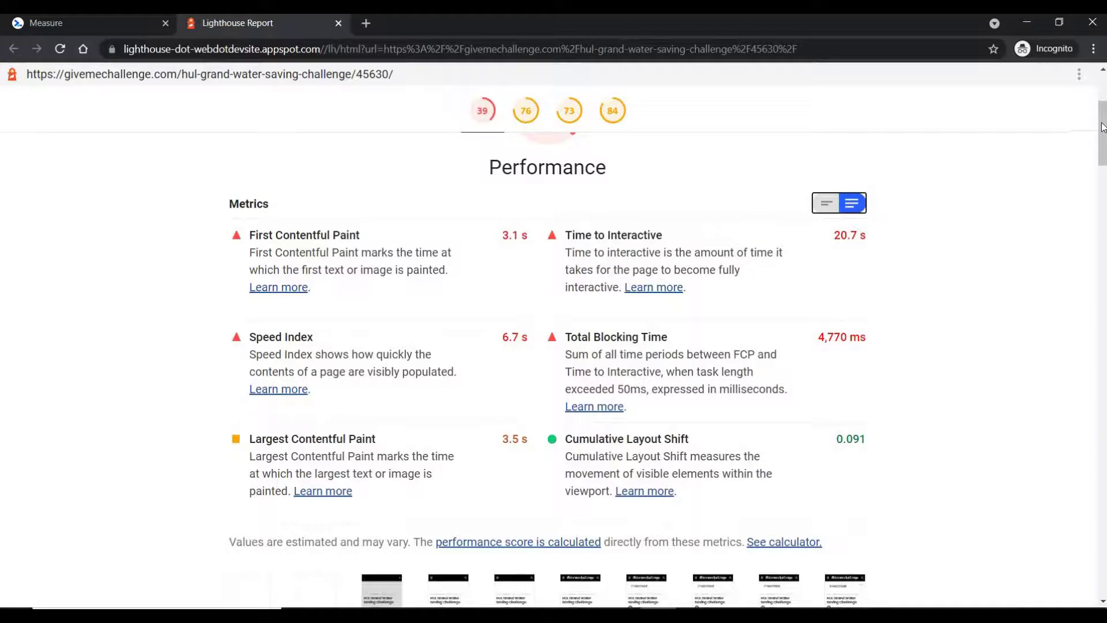
Expand the Reduce unused JavaScript opportunity and examine the scripts listed under it.
{"action": "scroll", "coordinate": [324, 355], "scroll_direction": "down", "scroll_amount": 5}
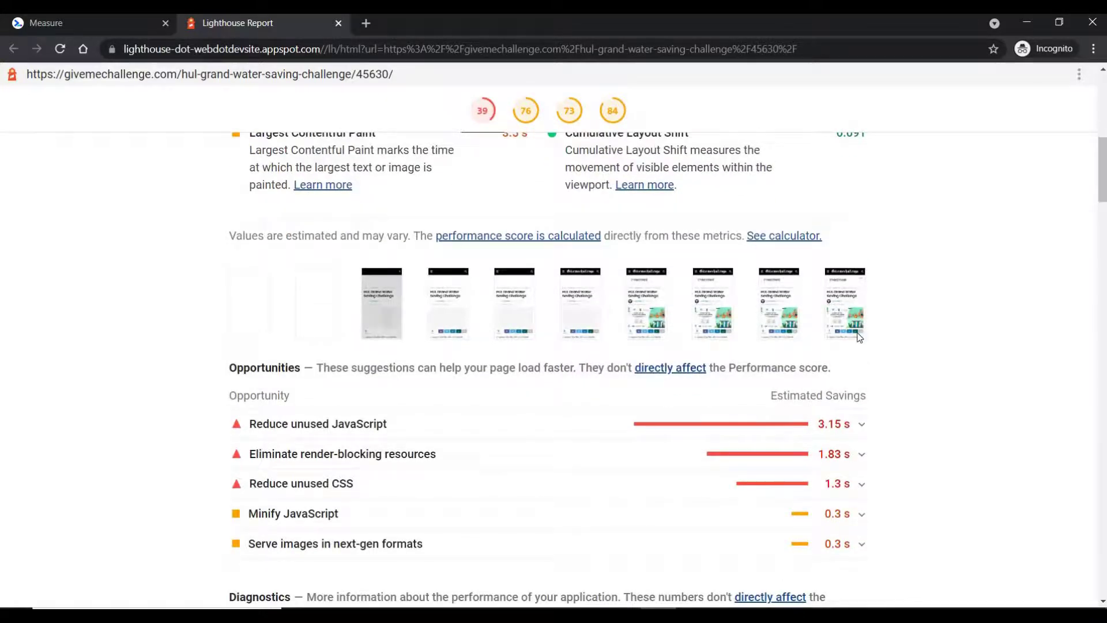
{"action": "left_click", "coordinate": [852, 434]}
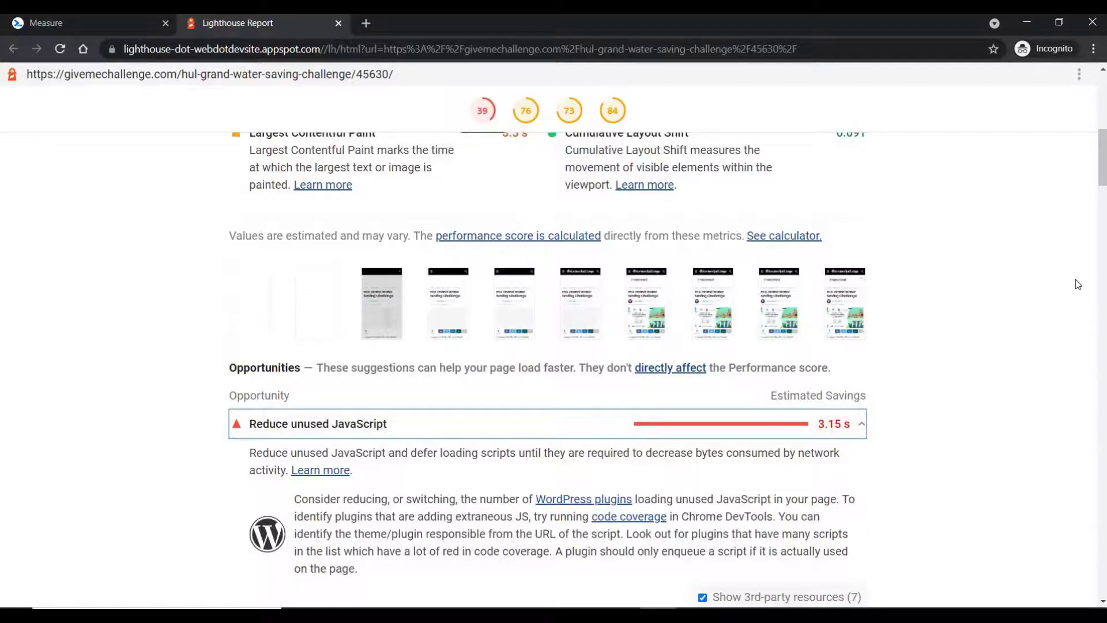
{"action": "scroll", "coordinate": [870, 208], "scroll_direction": "down", "scroll_amount": 10}
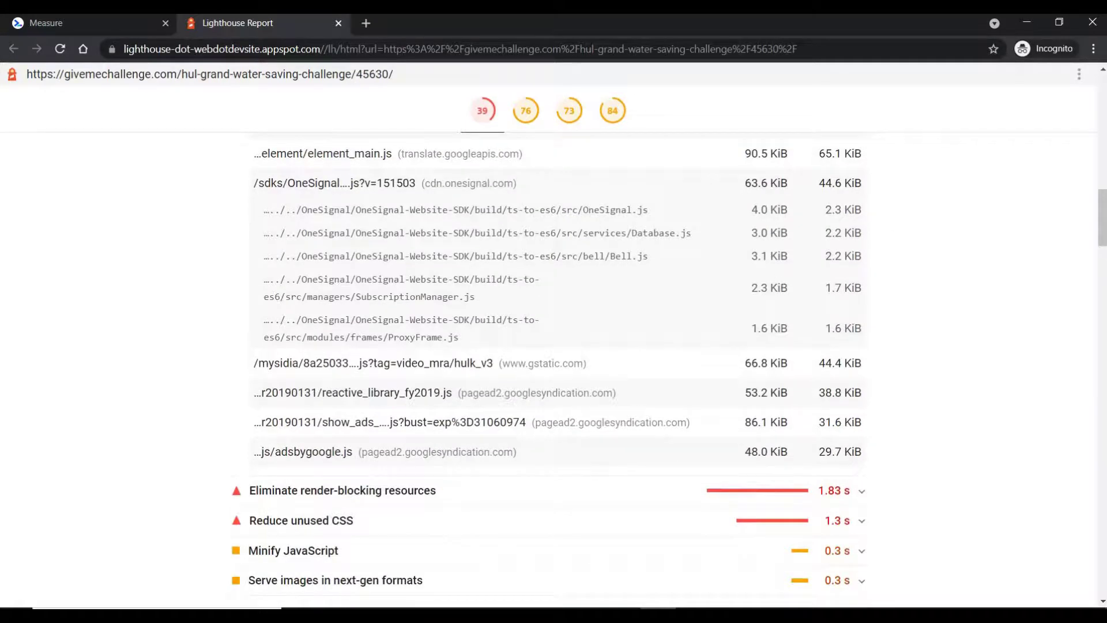
{"action": "scroll", "coordinate": [666, 240], "scroll_direction": "up", "scroll_amount": 1}
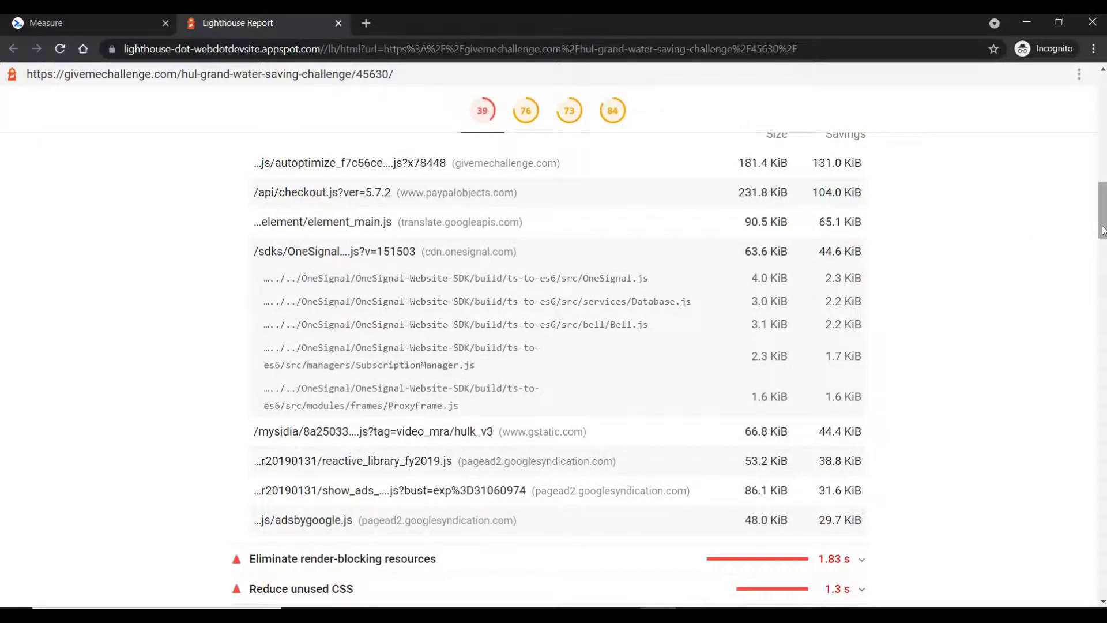
Expand the Eliminate render-blocking resources and Reduce unused CSS opportunities and examine their advice and listed files.
{"action": "scroll", "coordinate": [623, 461], "scroll_direction": "down", "scroll_amount": 3}
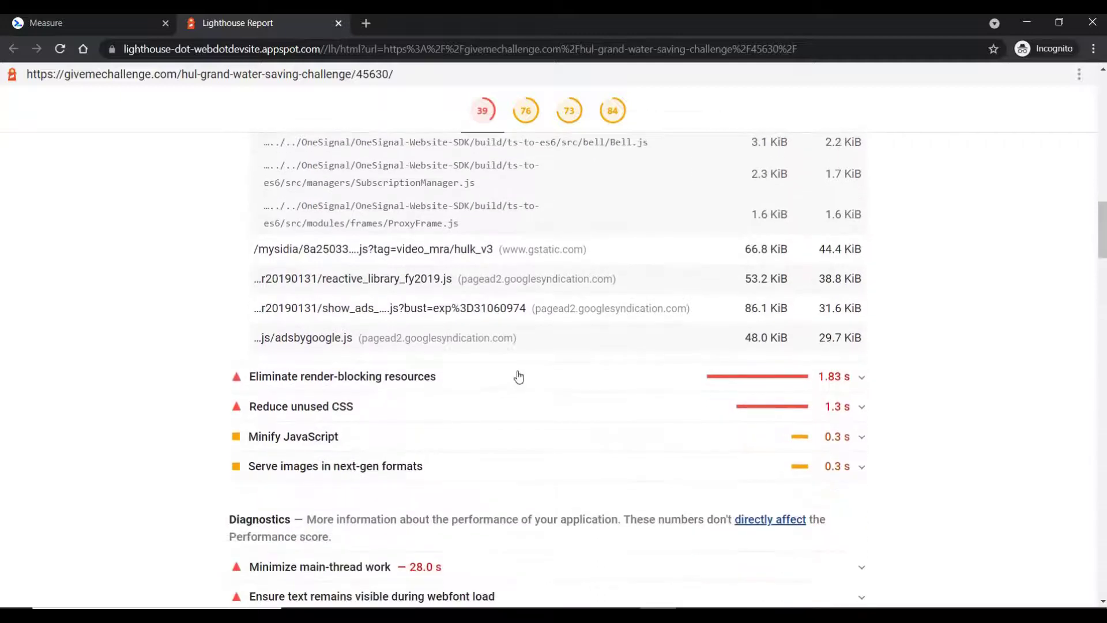
{"action": "left_click", "coordinate": [619, 388]}
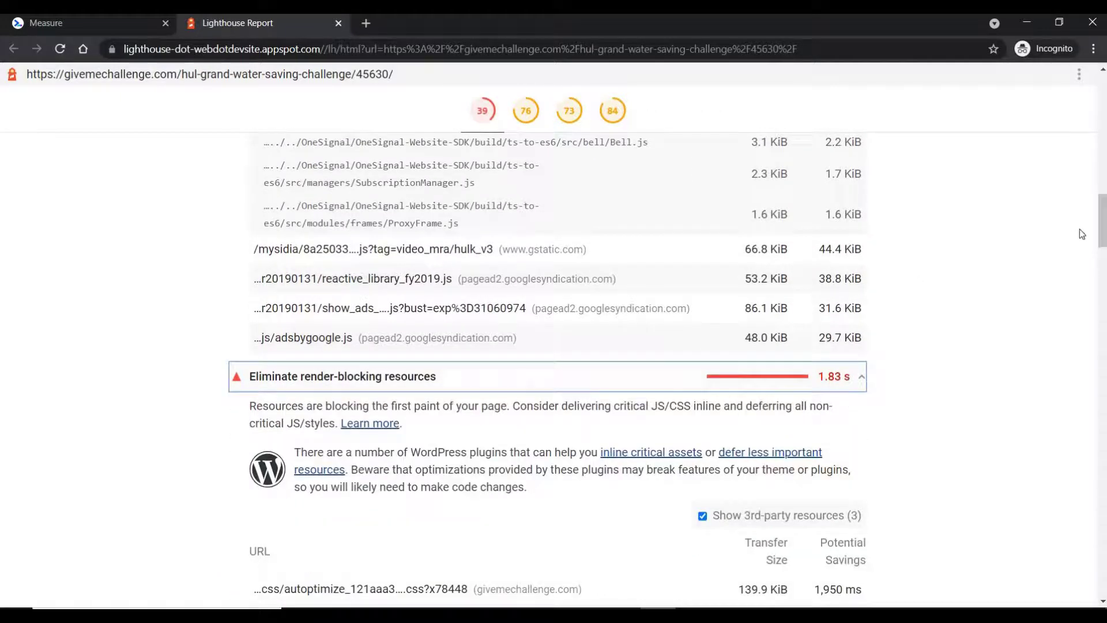
{"action": "scroll", "coordinate": [387, 333], "scroll_direction": "down", "scroll_amount": 5}
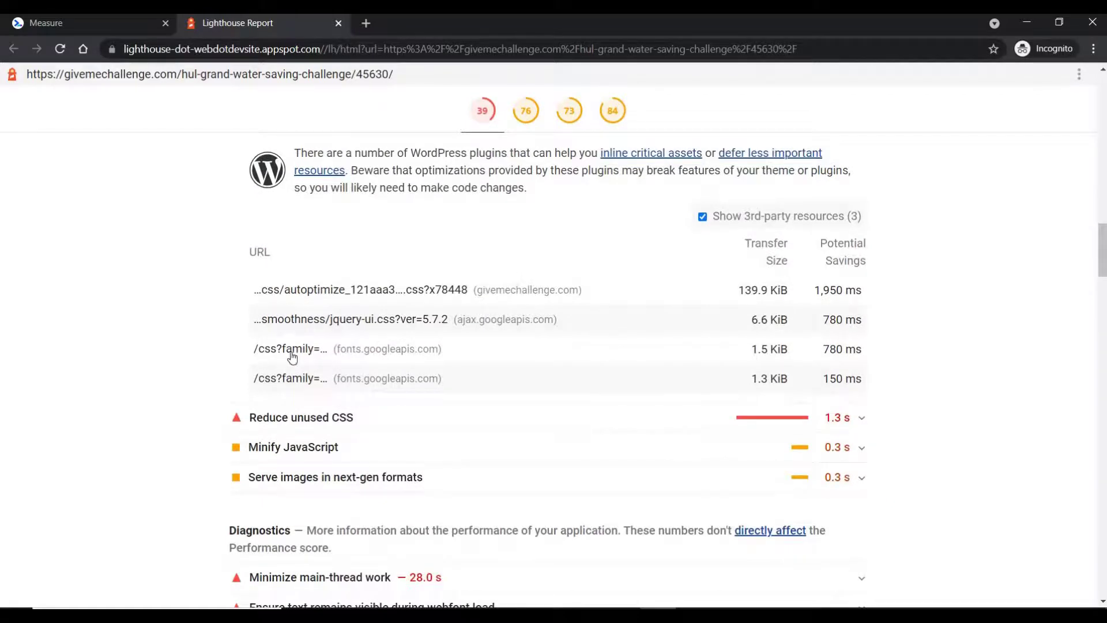
{"action": "left_click", "coordinate": [862, 419]}
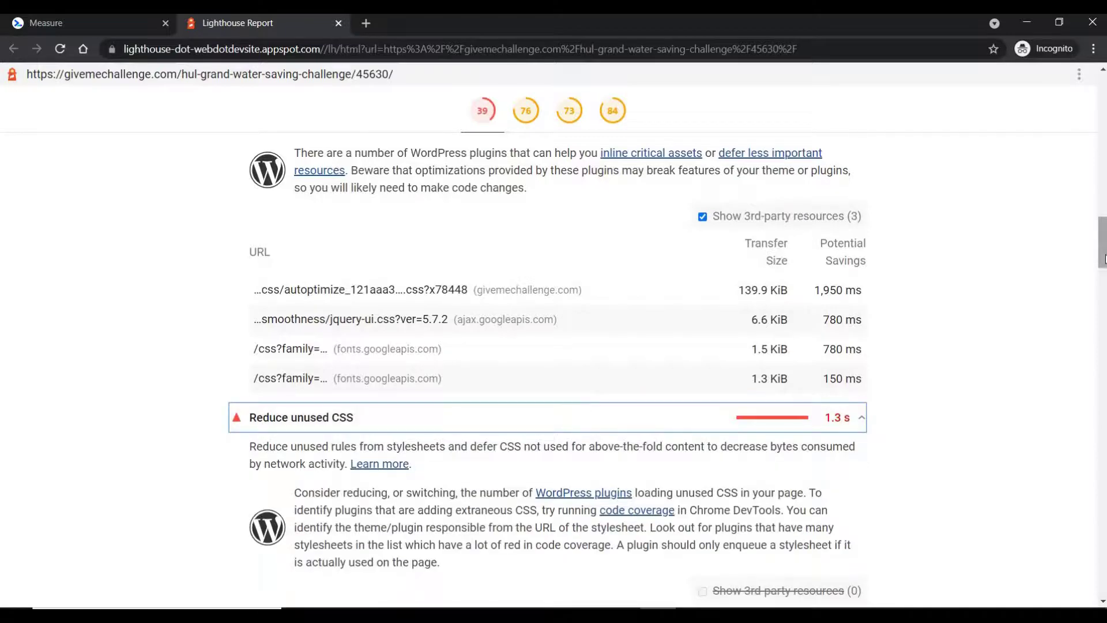
{"action": "left_click_drag", "start_coordinate": [1104, 250], "coordinate": [1106, 261]}
{"action": "scroll", "coordinate": [1106, 260], "scroll_direction": "down", "scroll_amount": 3}
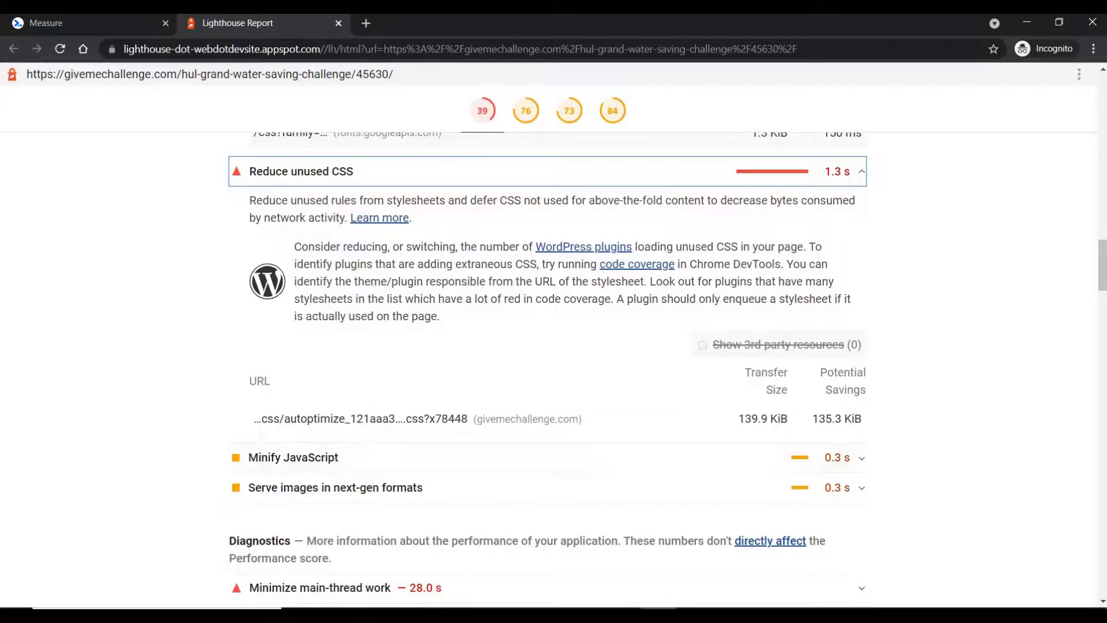
Expand the Minimize main-thread work diagnostic and examine the time spent in each category.
{"action": "left_click_drag", "start_coordinate": [1103, 276], "coordinate": [1105, 299]}
{"action": "scroll", "coordinate": [1073, 304], "scroll_direction": "down", "scroll_amount": 2}
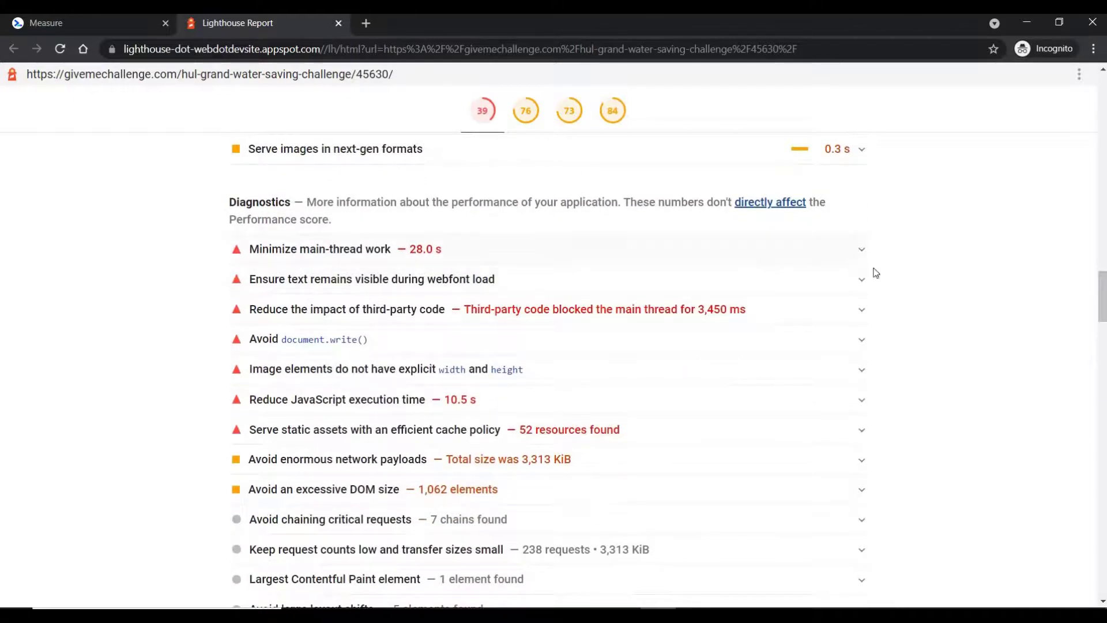
{"action": "left_click", "coordinate": [862, 249]}
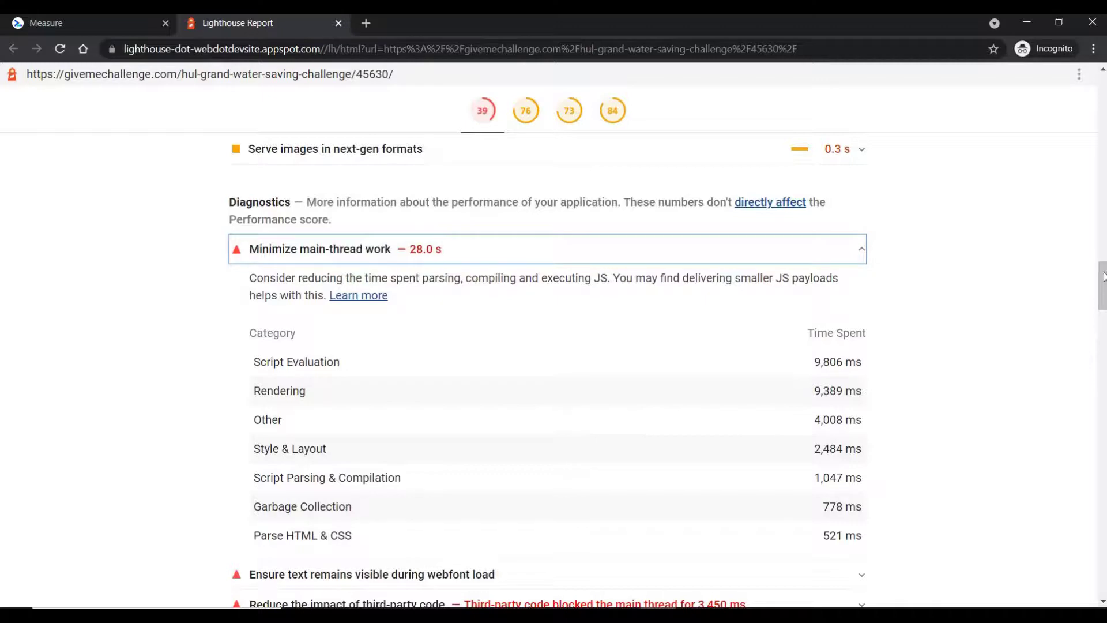
{"action": "scroll", "coordinate": [739, 361], "scroll_direction": "down", "scroll_amount": 5}
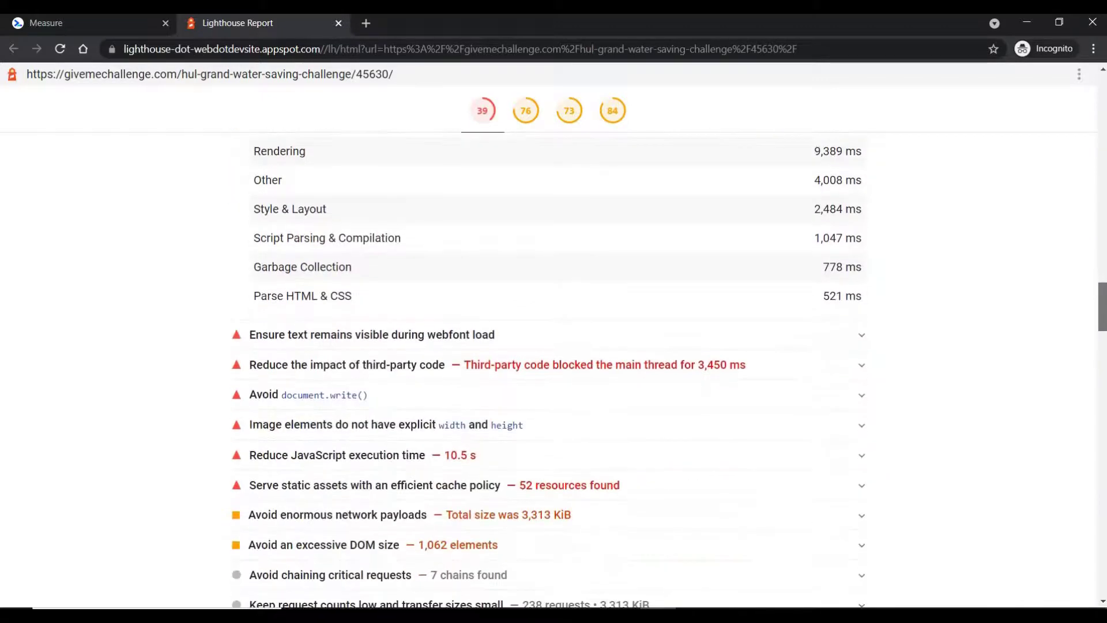
Expand the diagnostics on image elements without explicit width and height and on JavaScript execution time, and examine their details.
{"action": "scroll", "coordinate": [739, 362], "scroll_direction": "down", "scroll_amount": 1}
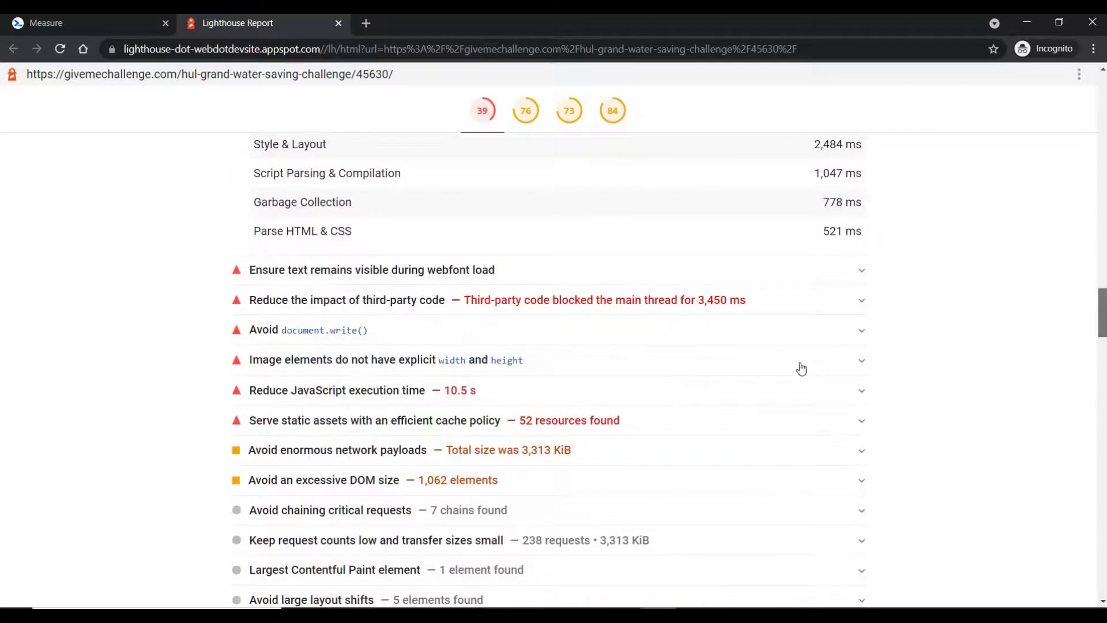
{"action": "left_click", "coordinate": [863, 362]}
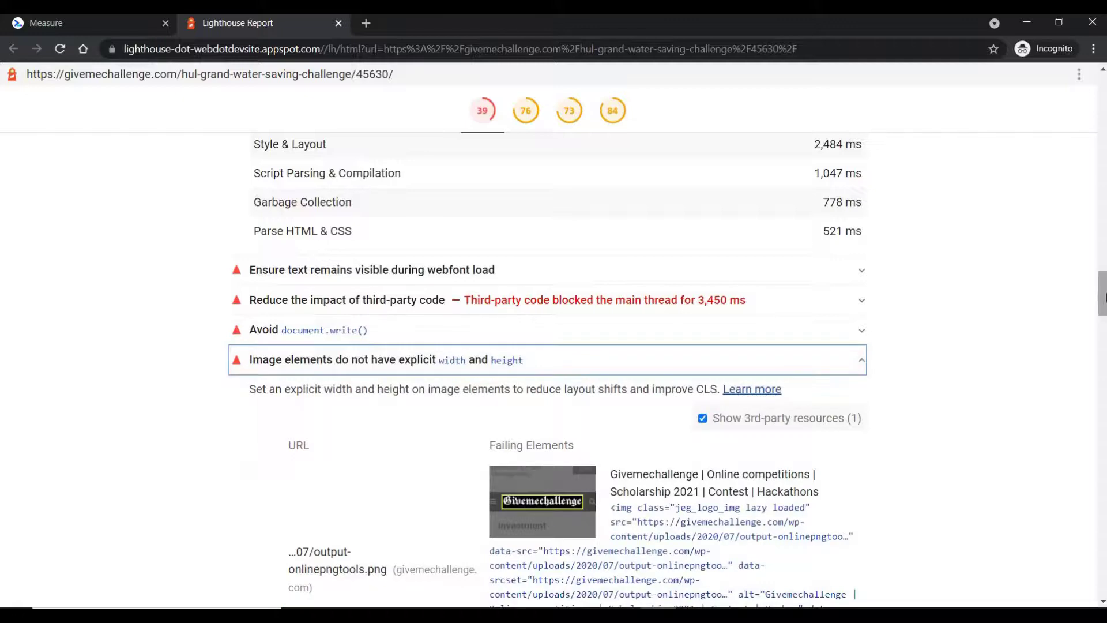
{"action": "left_click_drag", "start_coordinate": [1103, 293], "coordinate": [1102, 341]}
{"action": "scroll", "coordinate": [1035, 334], "scroll_direction": "down", "scroll_amount": 1}
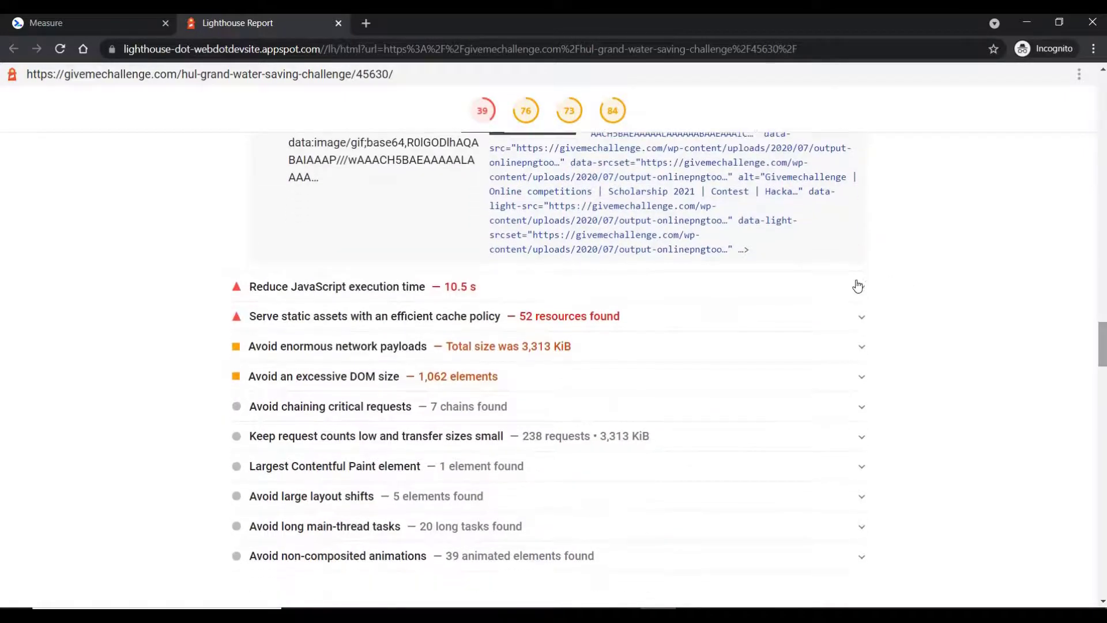
{"action": "left_click", "coordinate": [858, 293]}
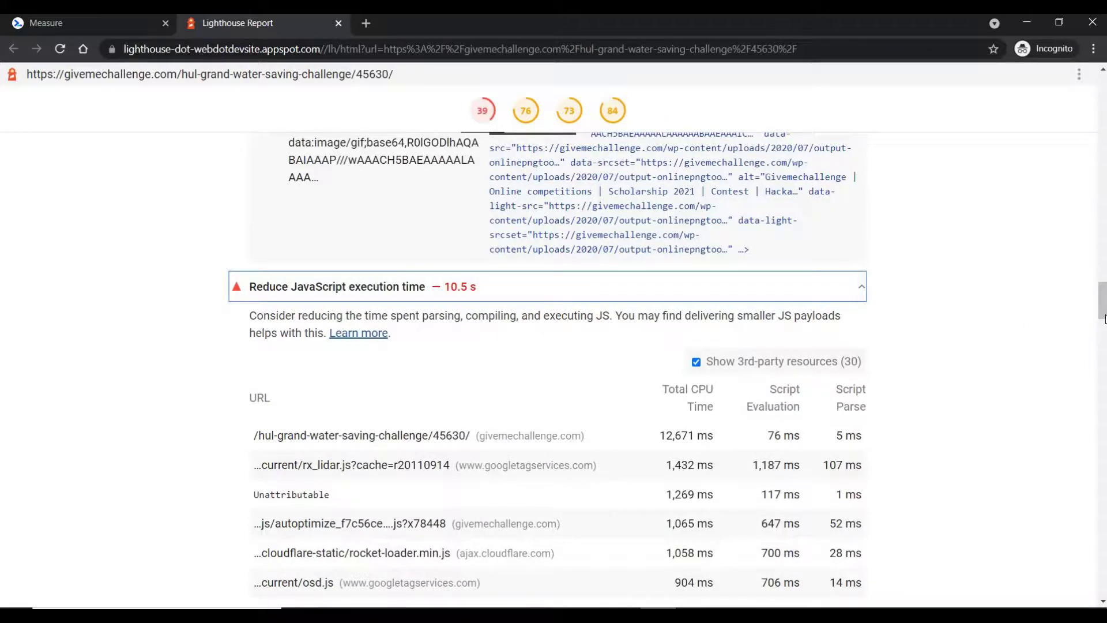
Examine the Accessibility audit on mismatched aria-* attributes and the Best Practices audit on unsafe cross-origin links by expanding both.
{"action": "left_click_drag", "start_coordinate": [1102, 301], "coordinate": [1102, 422]}
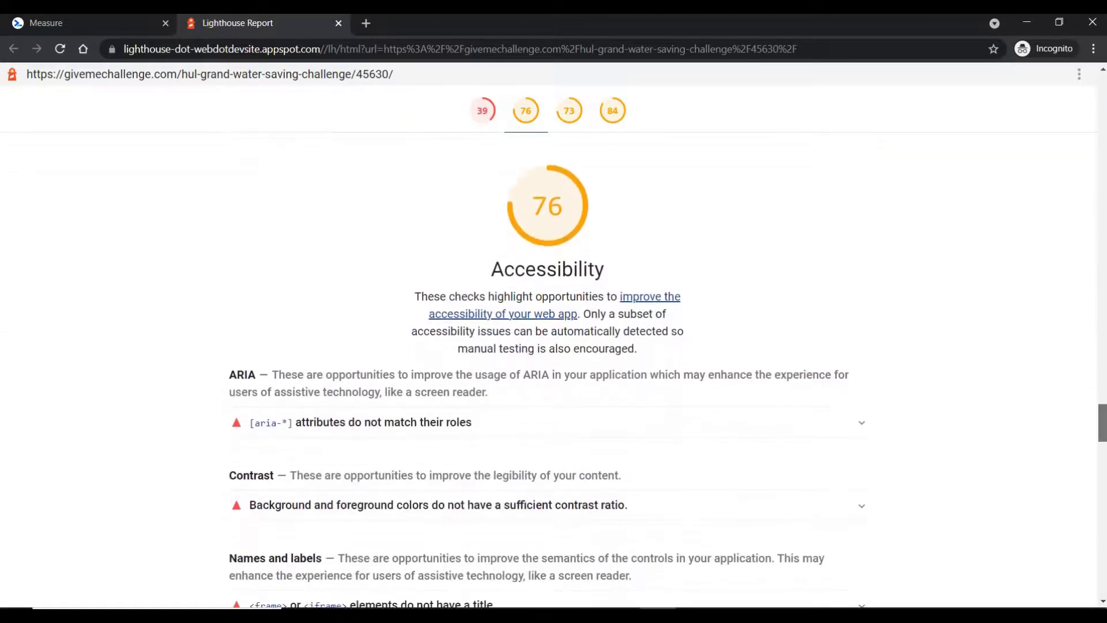
{"action": "left_click", "coordinate": [866, 424]}
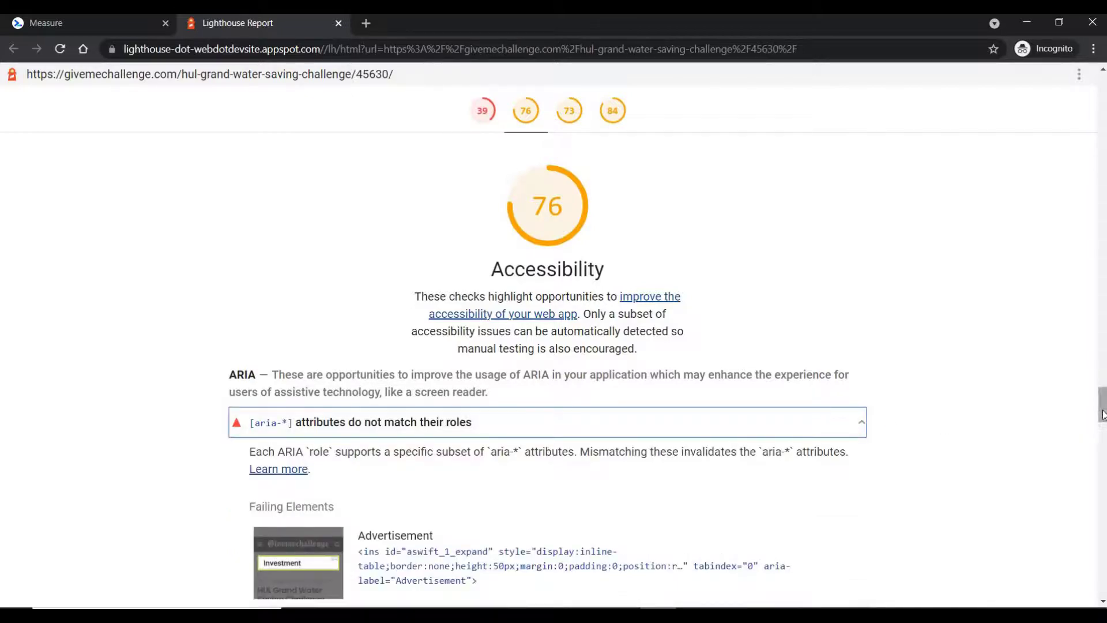
{"action": "left_click_drag", "start_coordinate": [1103, 410], "coordinate": [1102, 497]}
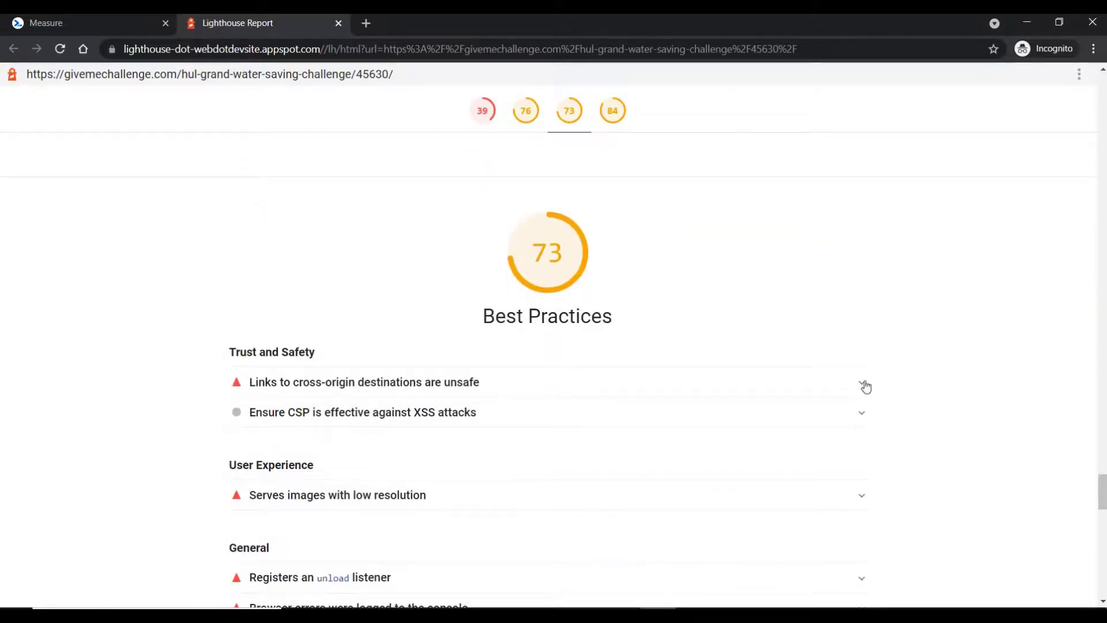
{"action": "left_click", "coordinate": [871, 383]}
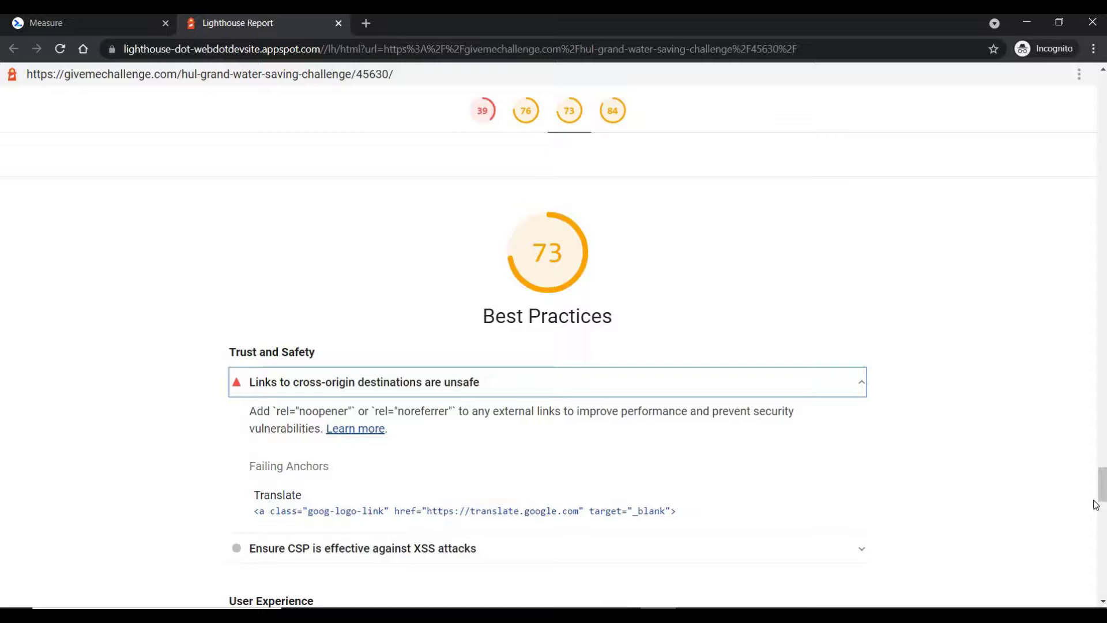
{"action": "left_click_drag", "start_coordinate": [1102, 496], "coordinate": [1084, 503]}
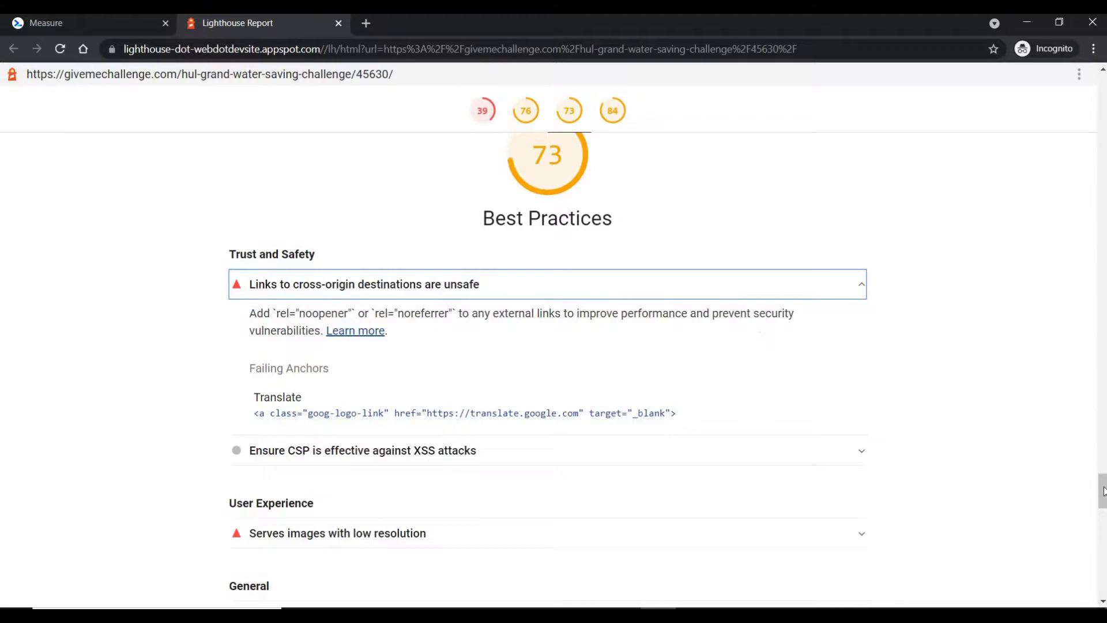
{"action": "scroll", "coordinate": [1104, 494], "scroll_direction": "down", "scroll_amount": 3}
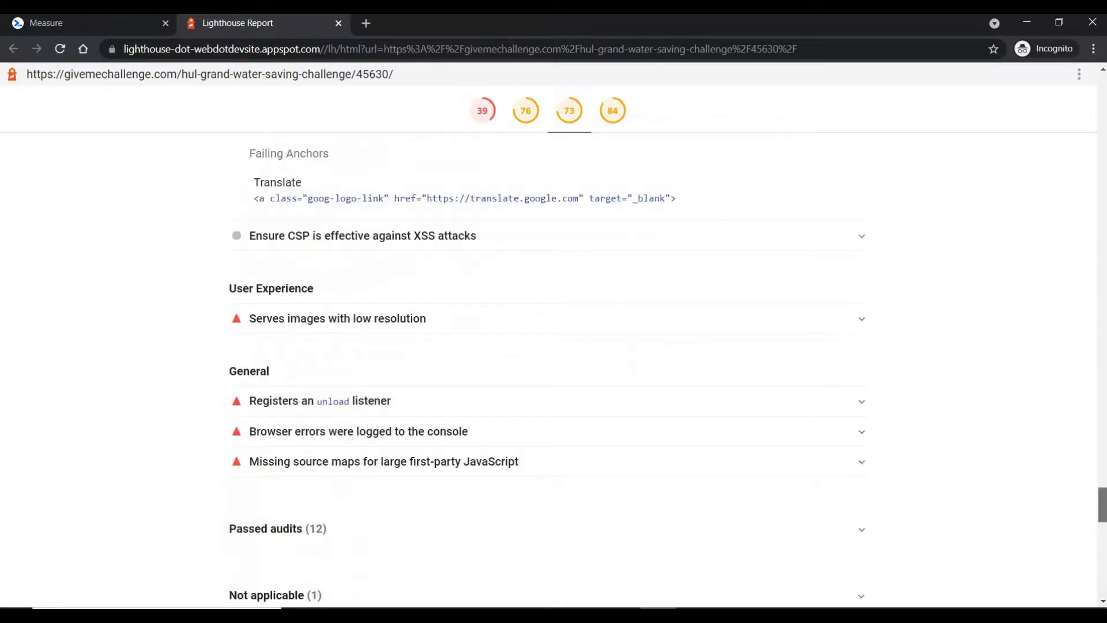
Expand the SEO audits on uncrawlable links and the missing meta description, then return to the report's overall scores.
{"action": "scroll", "coordinate": [1094, 388], "scroll_direction": "down", "scroll_amount": 10}
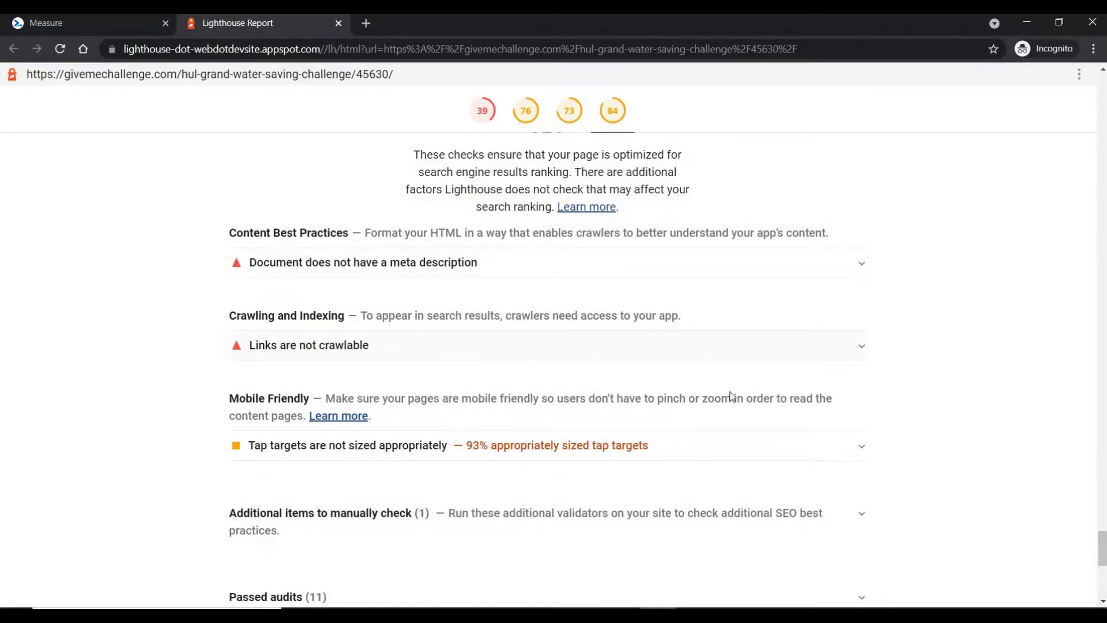
{"action": "left_click", "coordinate": [861, 348]}
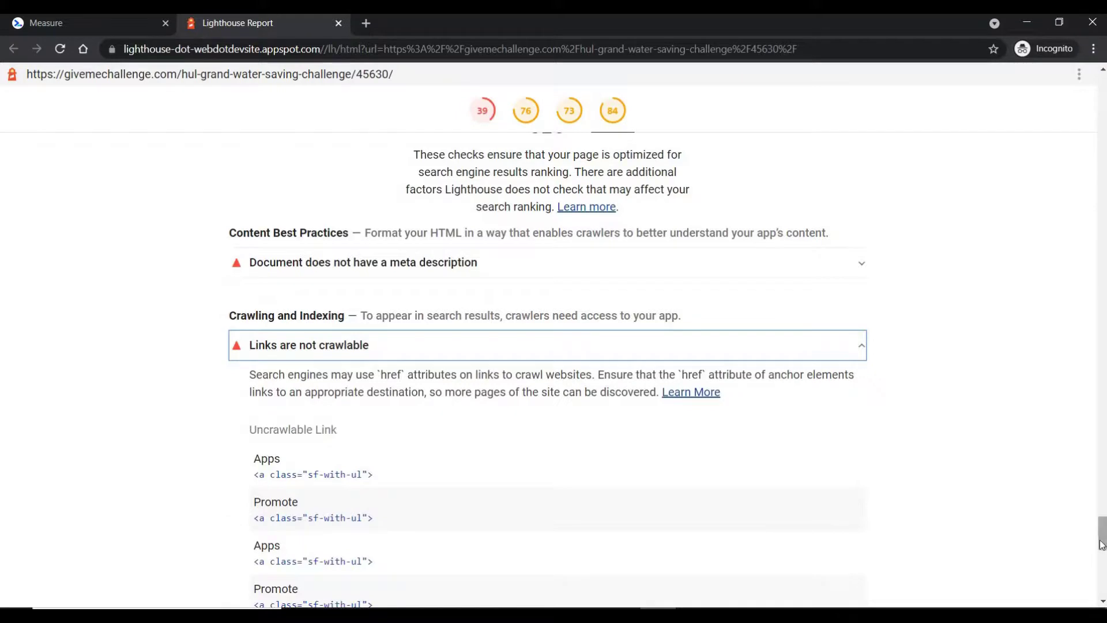
{"action": "scroll", "coordinate": [1102, 554], "scroll_direction": "down", "scroll_amount": 2}
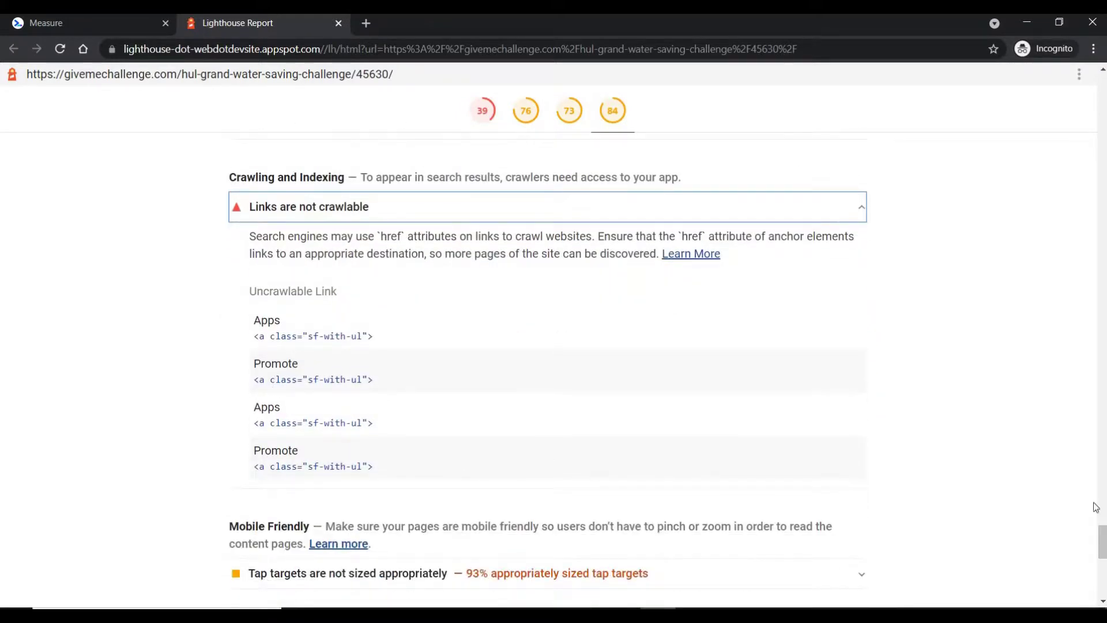
{"action": "mouse_move", "coordinate": [1104, 548]}
{"action": "left_mouse_down"}
{"action": "mouse_move", "coordinate": [1104, 560]}
{"action": "mouse_move", "coordinate": [1104, 537]}
{"action": "left_mouse_up"}
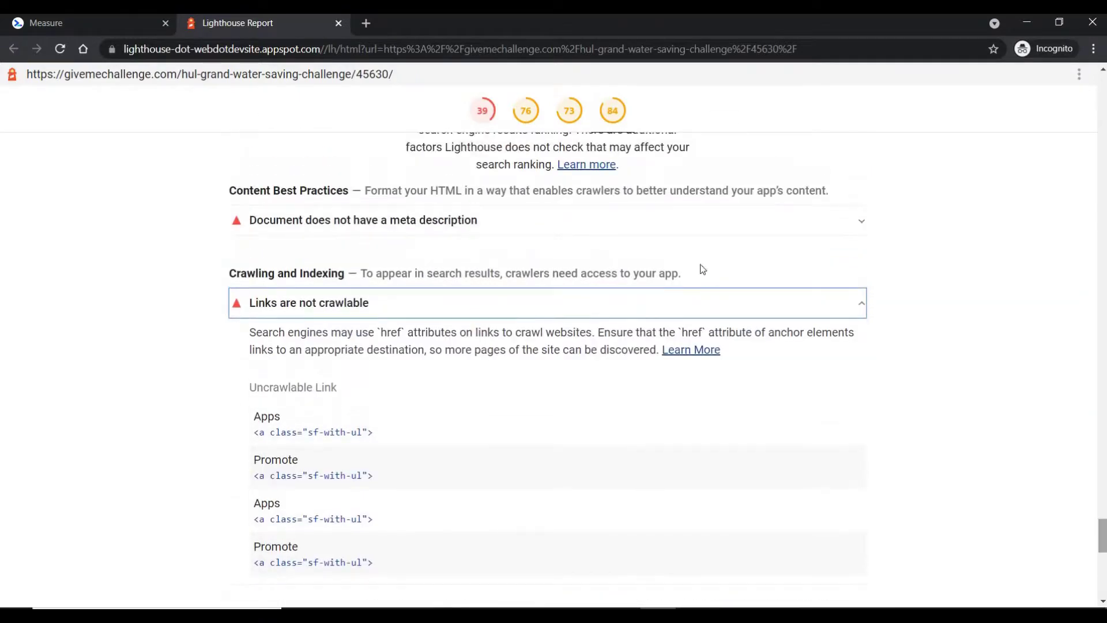
{"action": "left_click", "coordinate": [861, 222]}
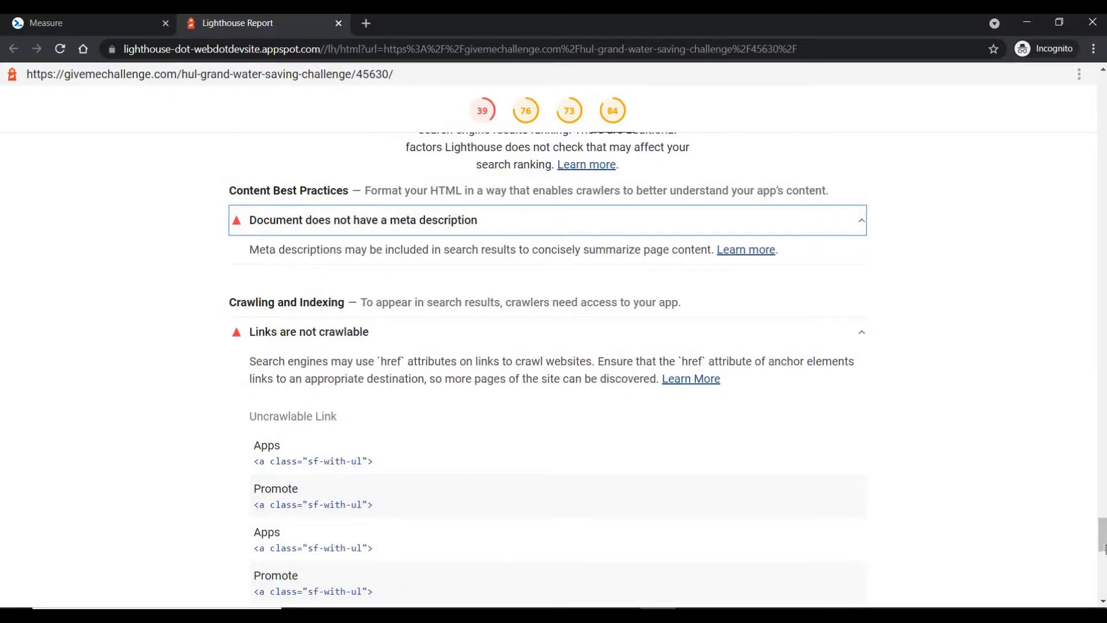
{"action": "left_click_drag", "start_coordinate": [1104, 548], "coordinate": [1106, 50]}
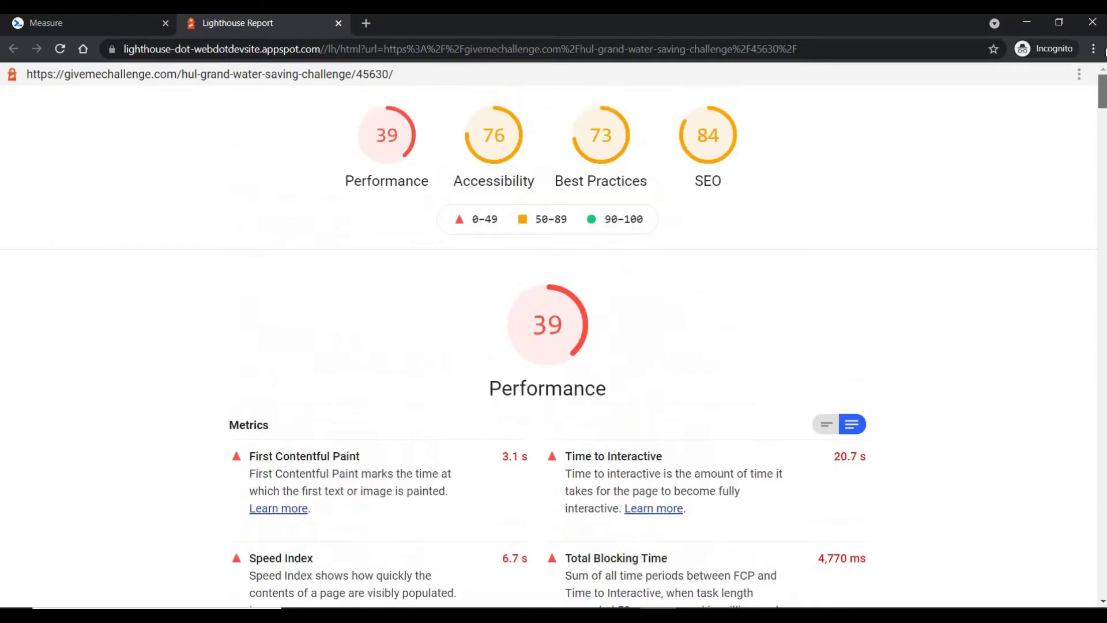